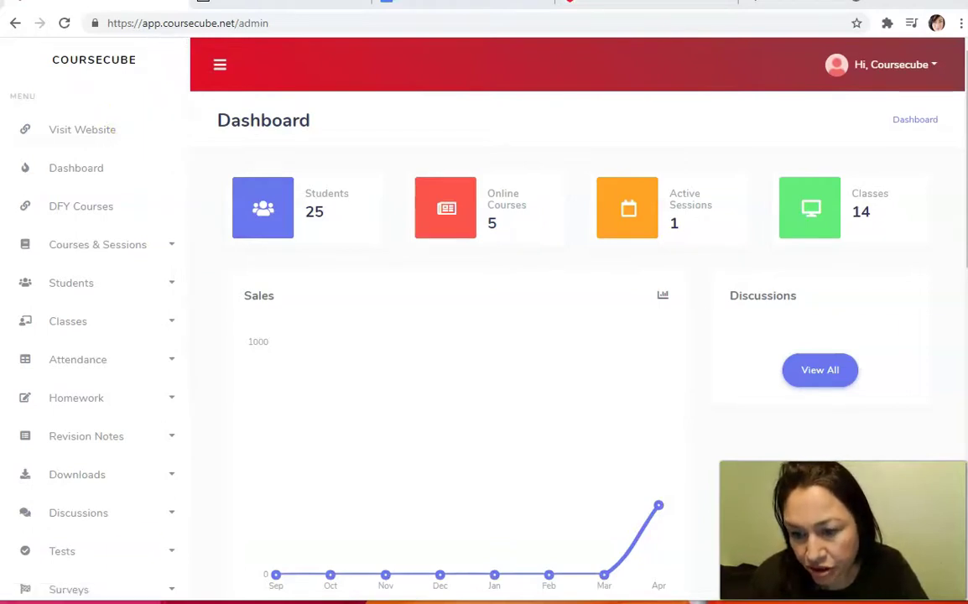
Reload the CourseCube admin dashboard and open the DFY Courses 'Mega Hosted Courses' document
{"action": "left_click", "coordinate": [78, 173]}
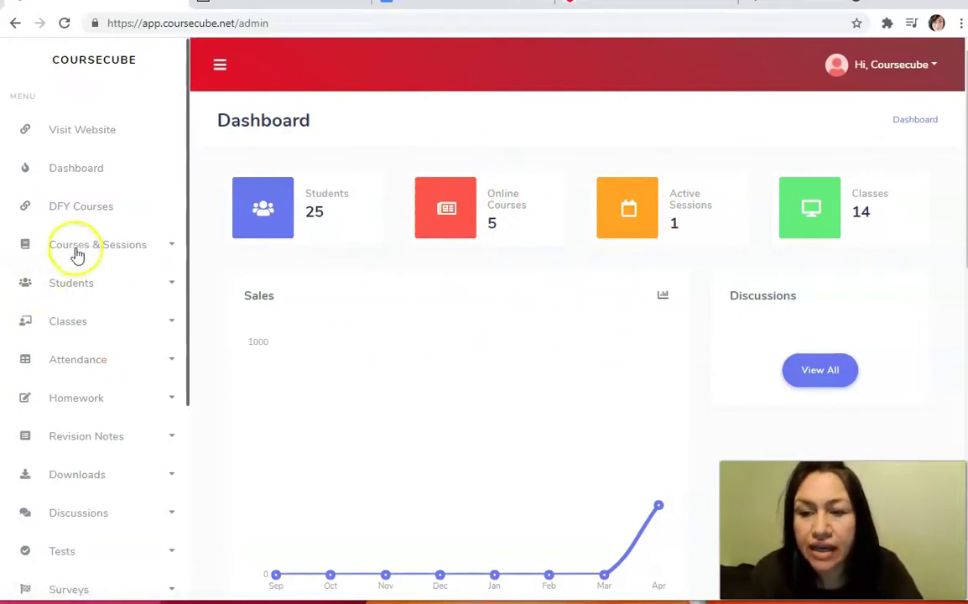
{"action": "left_click", "coordinate": [86, 203]}
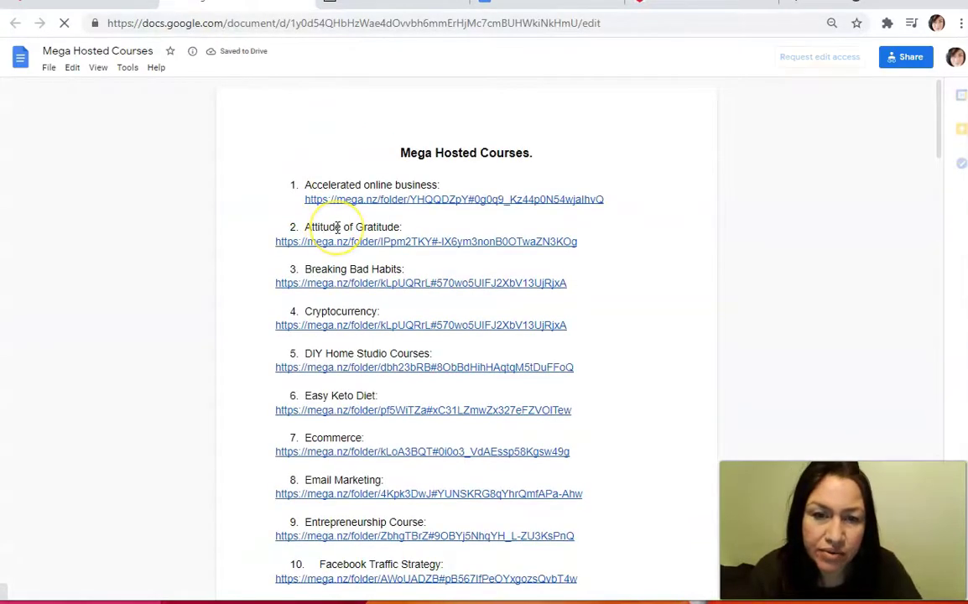
{"action": "scroll", "coordinate": [327, 224], "scroll_direction": "down", "scroll_amount": 2}
{"action": "scroll", "coordinate": [338, 229], "scroll_direction": "down", "scroll_amount": 2}
{"action": "scroll", "coordinate": [338, 231], "scroll_direction": "down", "scroll_amount": 4}
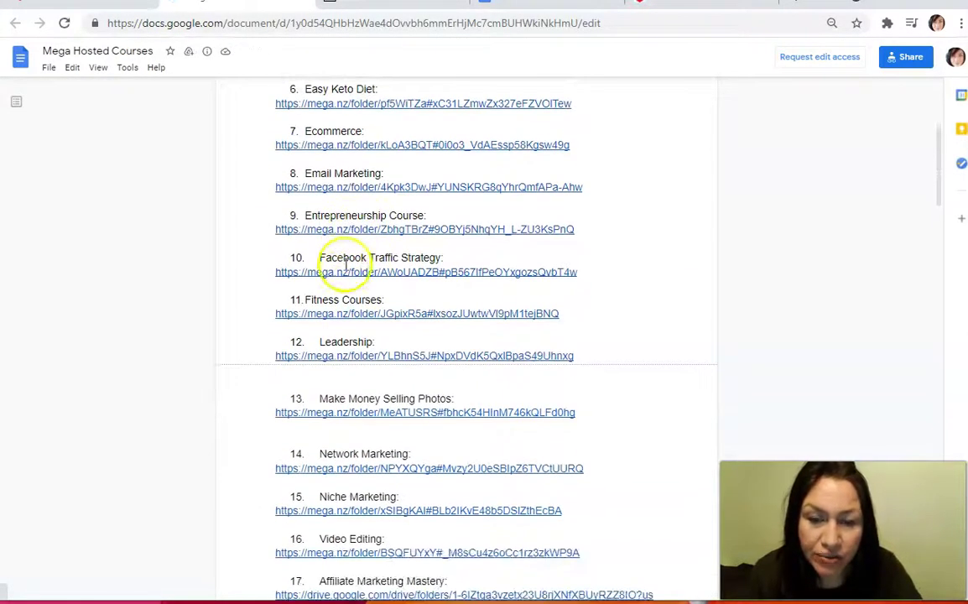
{"action": "scroll", "coordinate": [343, 276], "scroll_direction": "down", "scroll_amount": 2}
{"action": "scroll", "coordinate": [343, 288], "scroll_direction": "down", "scroll_amount": 2}
{"action": "scroll", "coordinate": [343, 288], "scroll_direction": "down", "scroll_amount": 2}
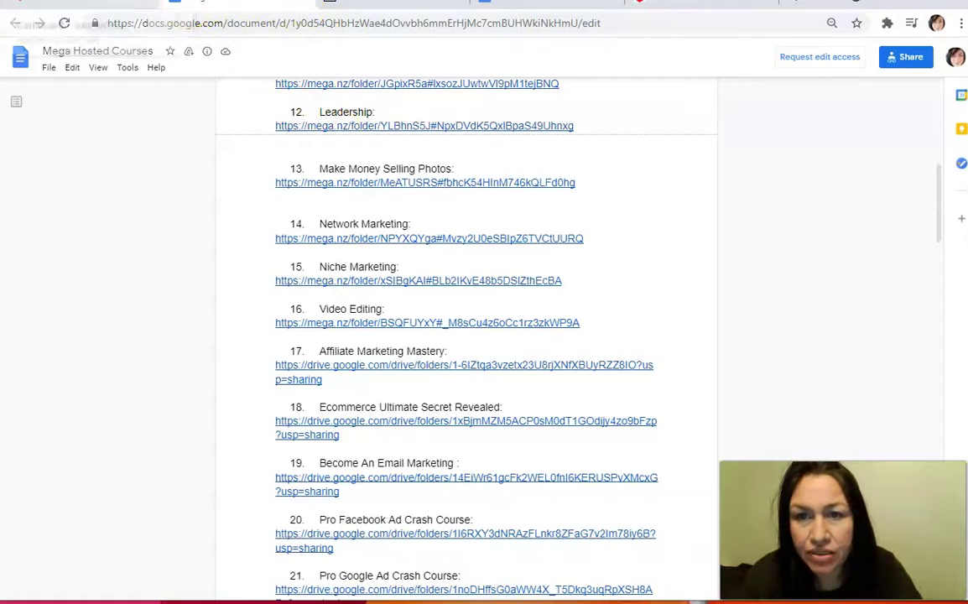
Return to CourseCube and bring up the All Courses & Sessions list
{"action": "left_click", "coordinate": [92, 4]}
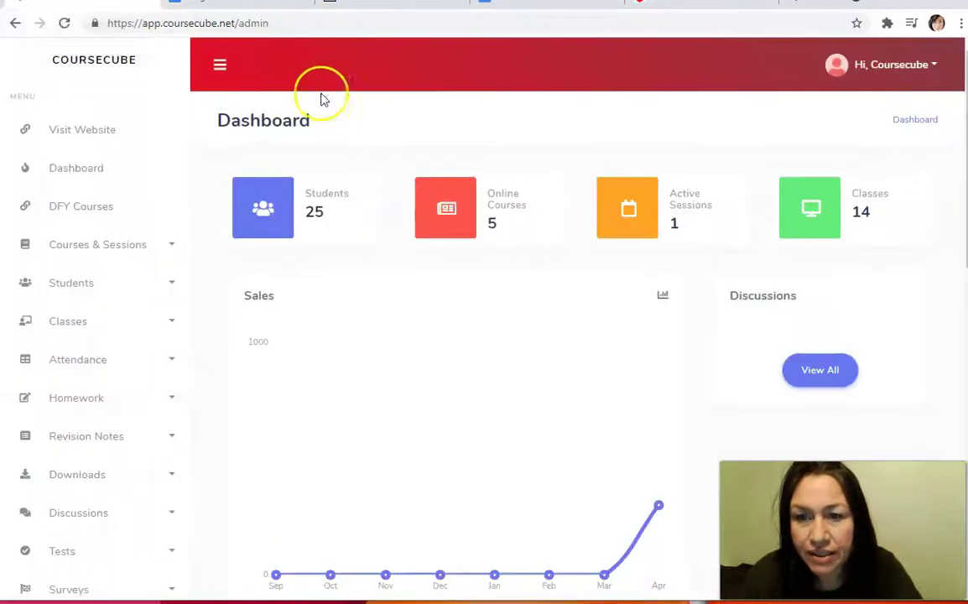
{"action": "left_click", "coordinate": [124, 246]}
{"action": "mouse_move", "coordinate": [97, 244]}
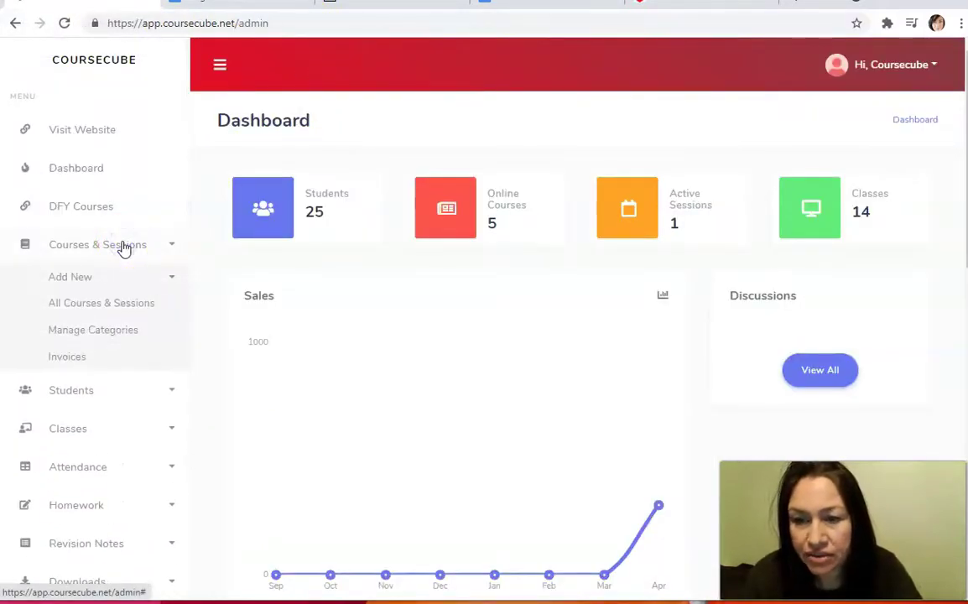
{"action": "left_click", "coordinate": [102, 309]}
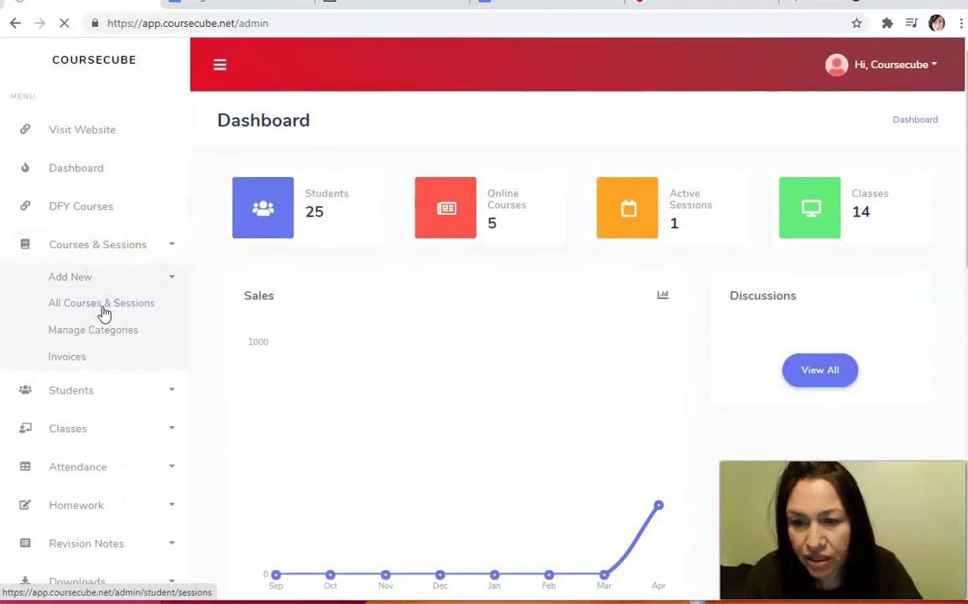
{"action": "scroll", "coordinate": [518, 254], "scroll_direction": "down", "scroll_amount": 1}
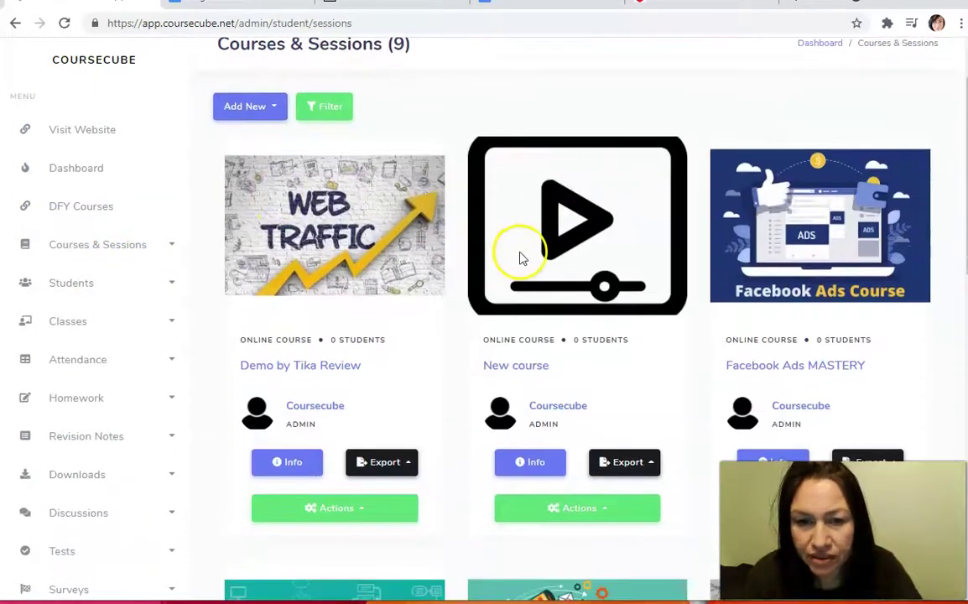
Expand the Courses & Sessions, Student Management, Class Management and Attendance sidebar sections
{"action": "left_click", "coordinate": [155, 247]}
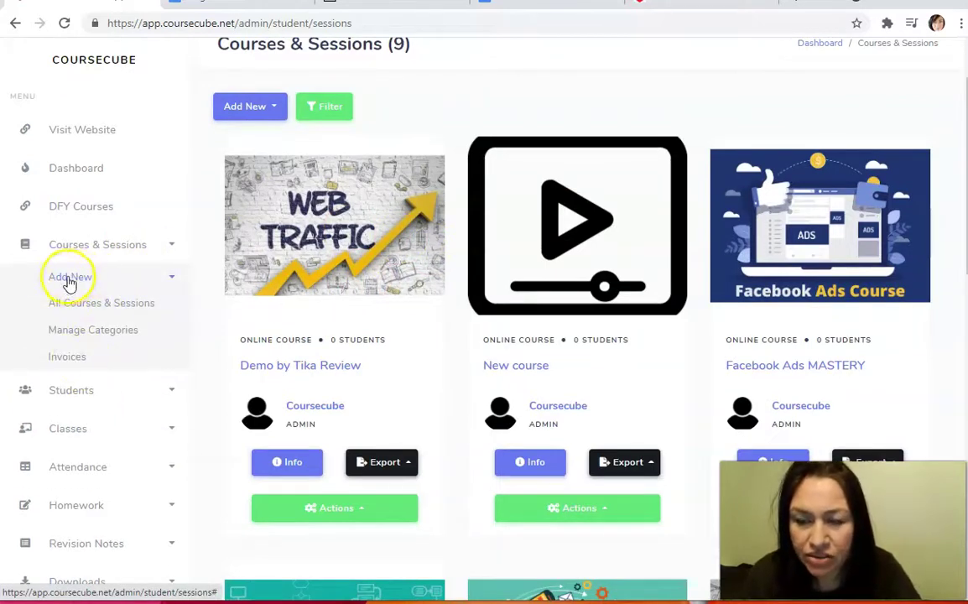
{"action": "left_click", "coordinate": [89, 396]}
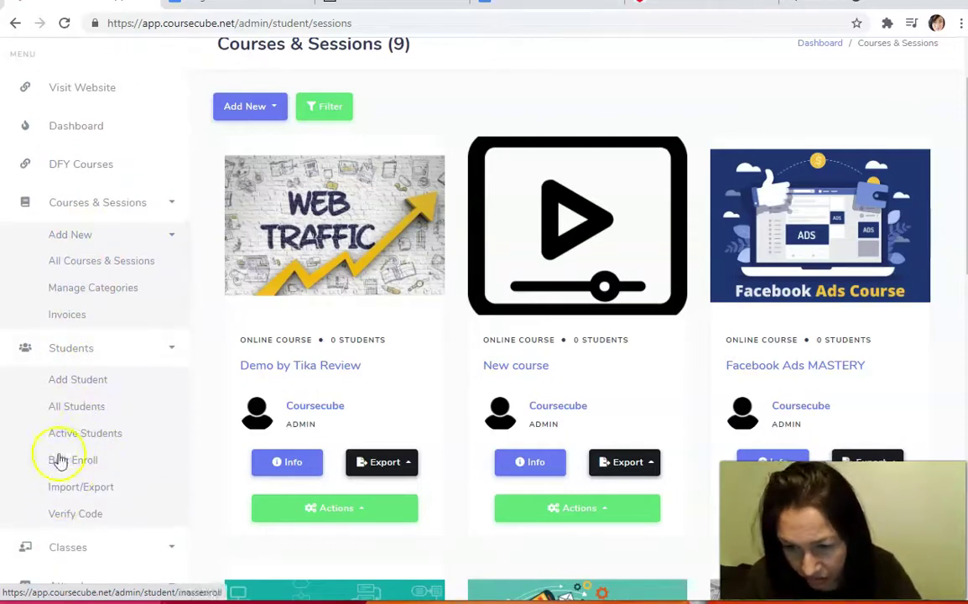
{"action": "scroll", "coordinate": [76, 428], "scroll_direction": "down", "scroll_amount": 1}
{"action": "scroll", "coordinate": [109, 424], "scroll_direction": "down", "scroll_amount": 1}
{"action": "scroll", "coordinate": [108, 431], "scroll_direction": "down", "scroll_amount": 1}
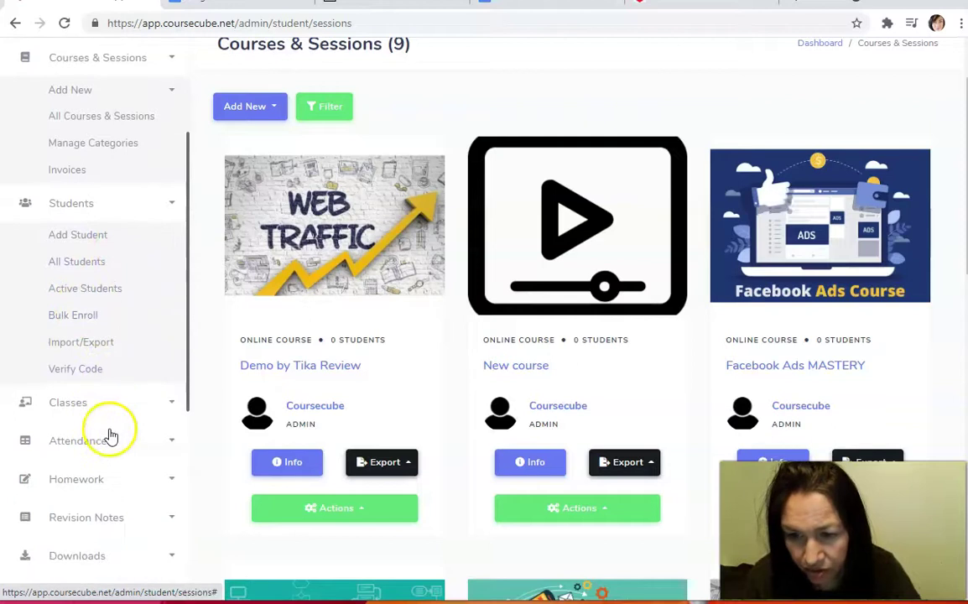
{"action": "left_click", "coordinate": [117, 402]}
{"action": "scroll", "coordinate": [173, 411], "scroll_direction": "down", "scroll_amount": 1}
{"action": "scroll", "coordinate": [173, 411], "scroll_direction": "down", "scroll_amount": 1}
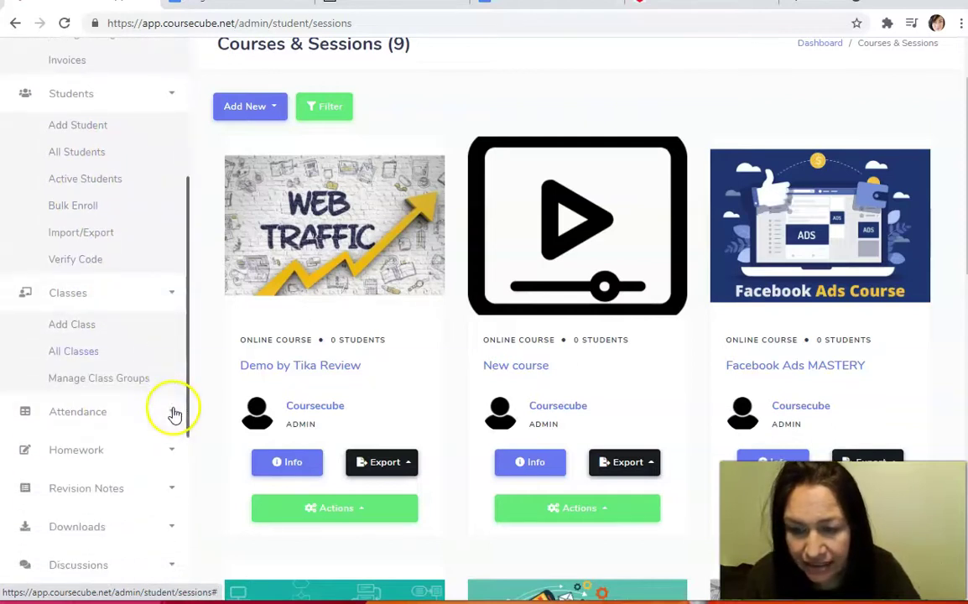
{"action": "left_click", "coordinate": [94, 417]}
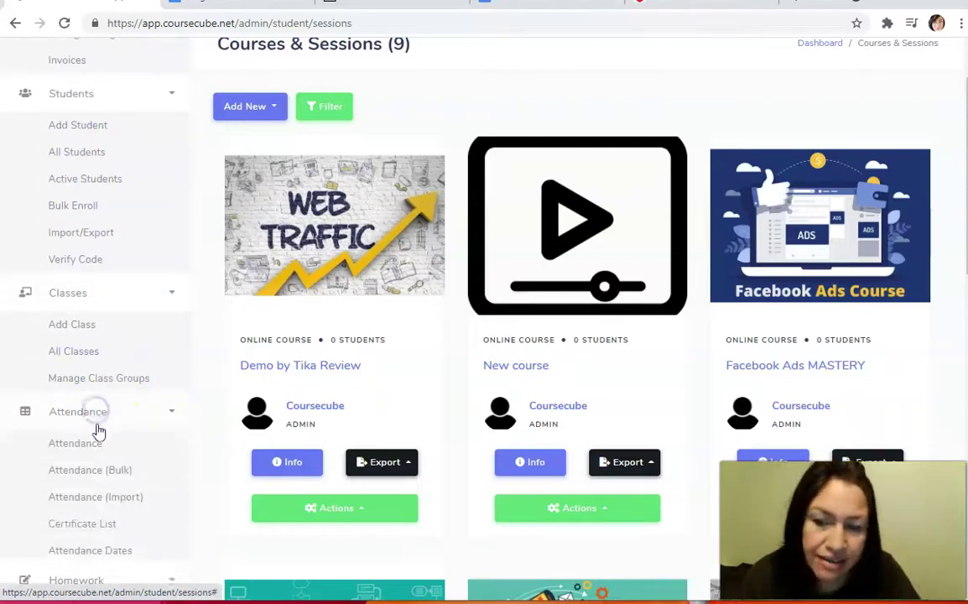
{"action": "scroll", "coordinate": [95, 432], "scroll_direction": "down", "scroll_amount": 3}
{"action": "scroll", "coordinate": [98, 360], "scroll_direction": "down", "scroll_amount": 1}
Expand the Homework, Revision Notes and Discussion sidebar sections, then scroll back to the top
{"action": "left_click", "coordinate": [99, 358]}
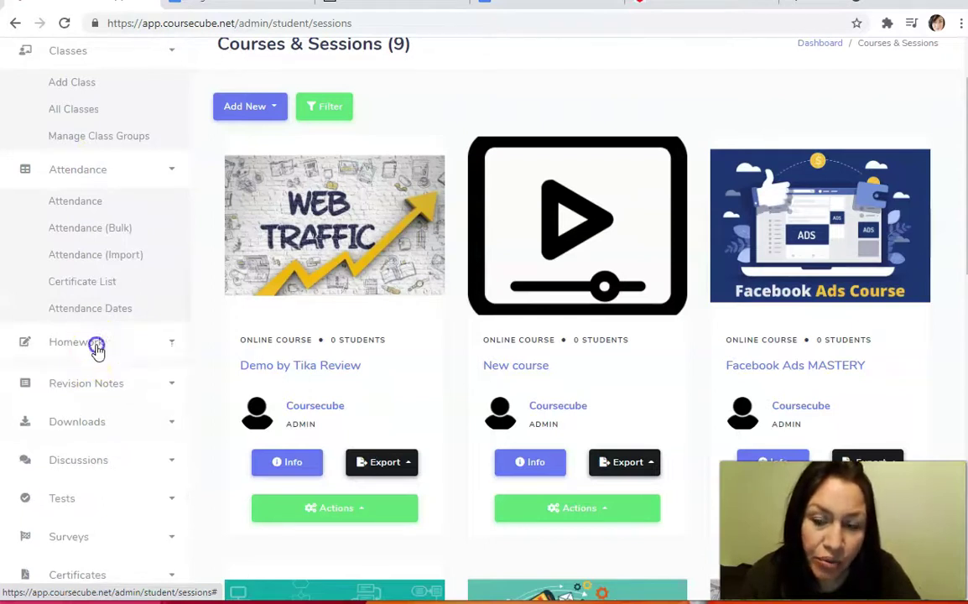
{"action": "scroll", "coordinate": [106, 372], "scroll_direction": "down", "scroll_amount": 1}
{"action": "scroll", "coordinate": [105, 369], "scroll_direction": "down", "scroll_amount": 1}
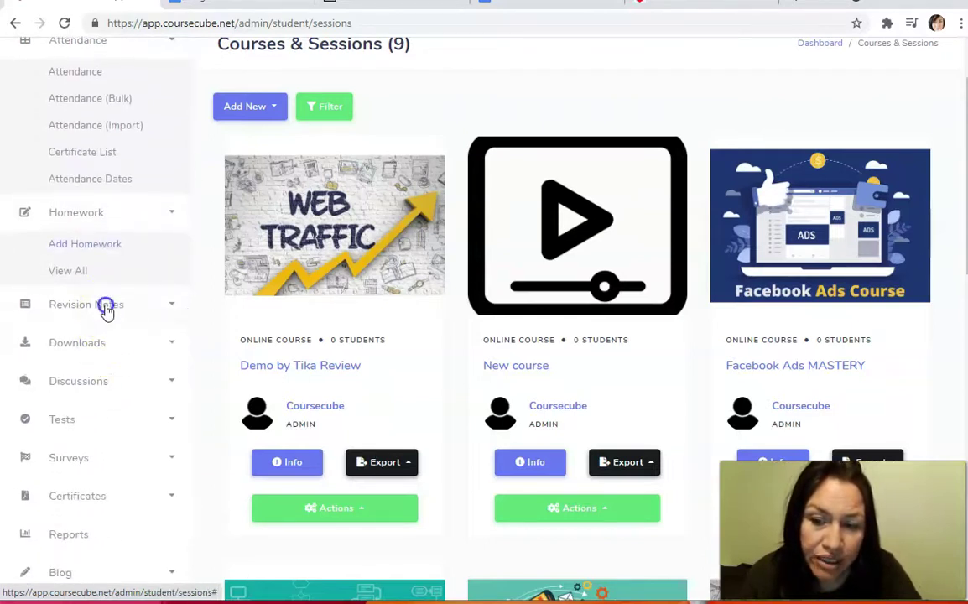
{"action": "left_click", "coordinate": [104, 306]}
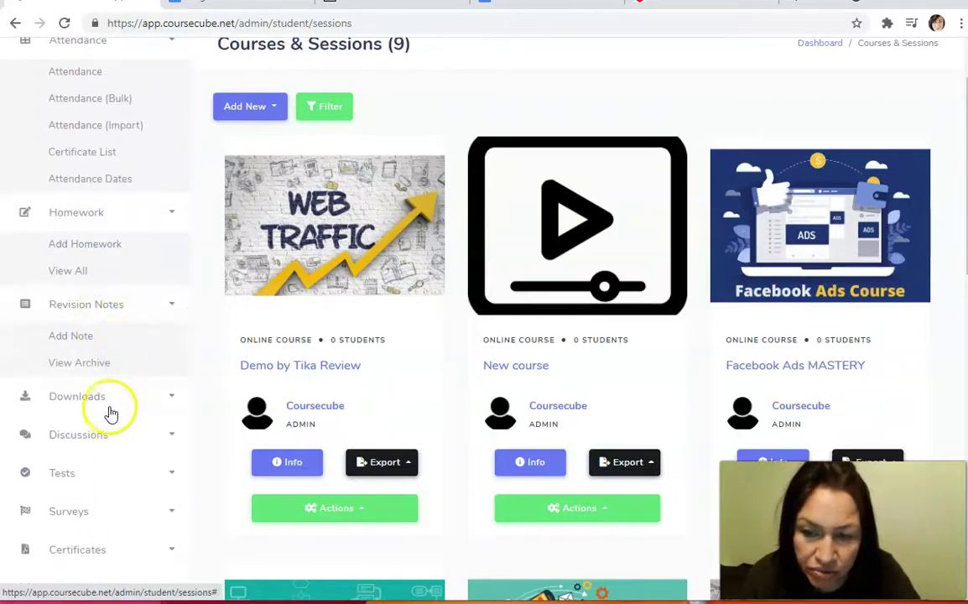
{"action": "scroll", "coordinate": [112, 409], "scroll_direction": "down", "scroll_amount": 1}
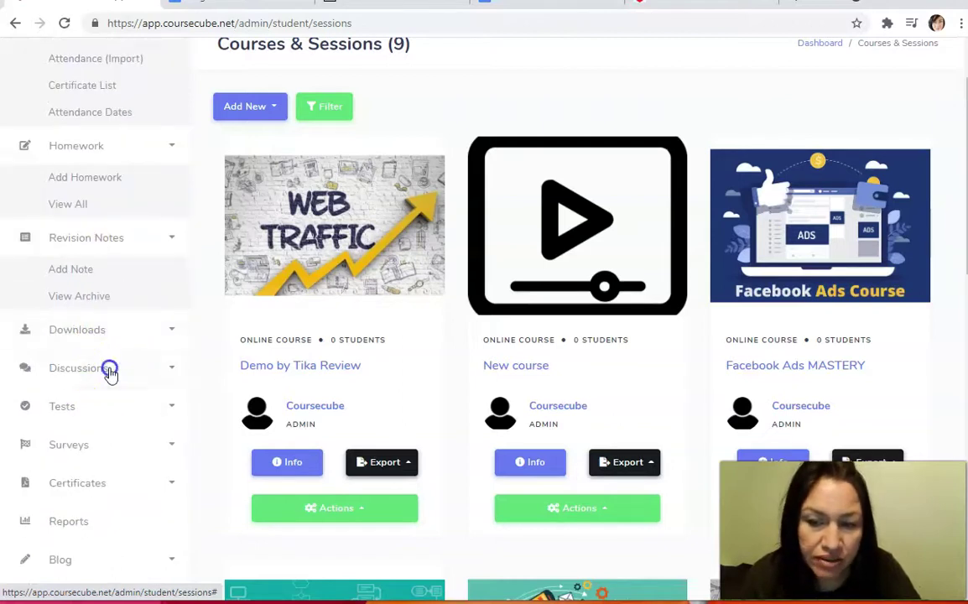
{"action": "left_click", "coordinate": [107, 371]}
{"action": "scroll", "coordinate": [120, 411], "scroll_direction": "down", "scroll_amount": 1}
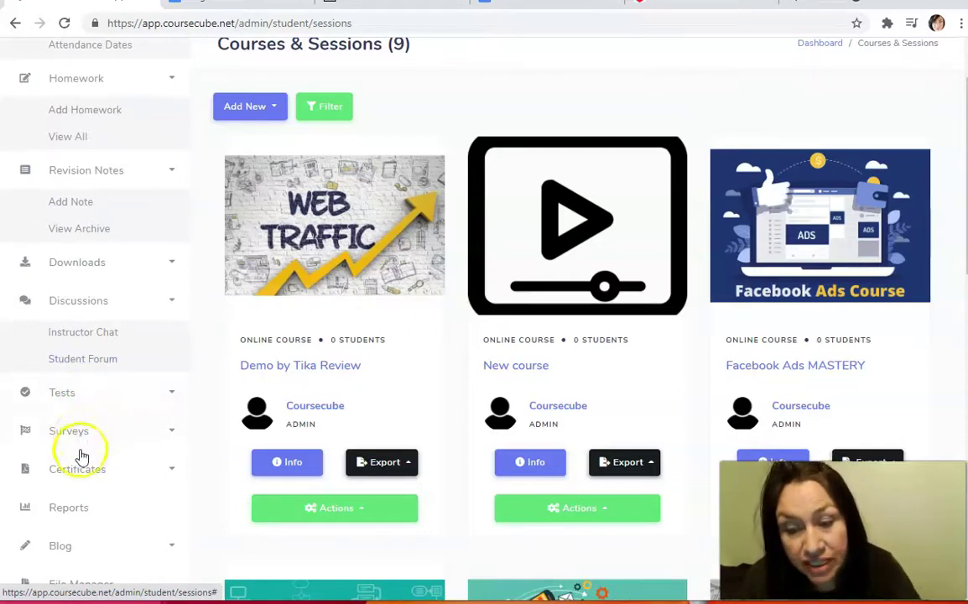
{"action": "scroll", "coordinate": [115, 479], "scroll_direction": "down", "scroll_amount": 1}
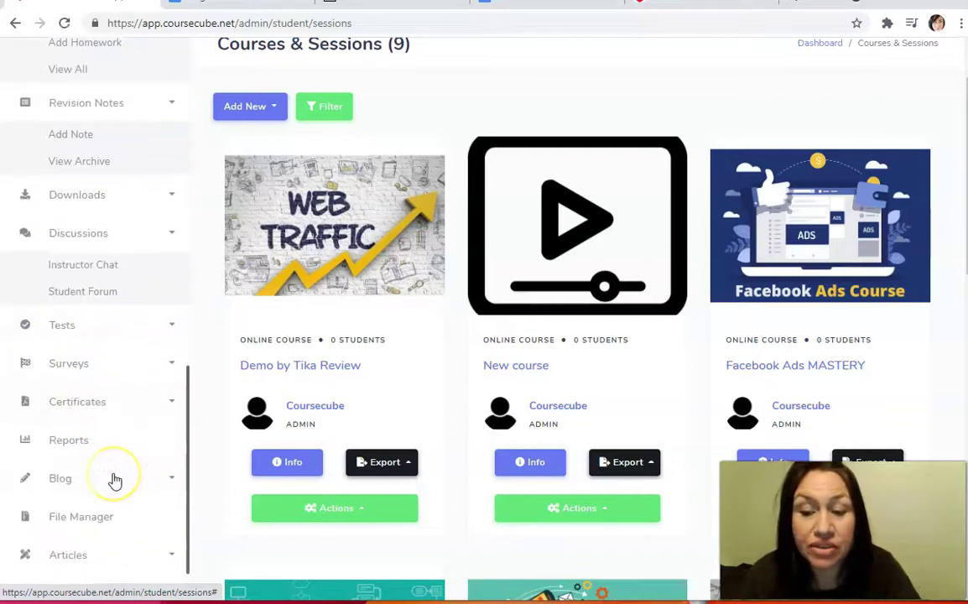
{"action": "scroll", "coordinate": [115, 479], "scroll_direction": "up", "scroll_amount": 3}
{"action": "scroll", "coordinate": [115, 480], "scroll_direction": "up", "scroll_amount": 2}
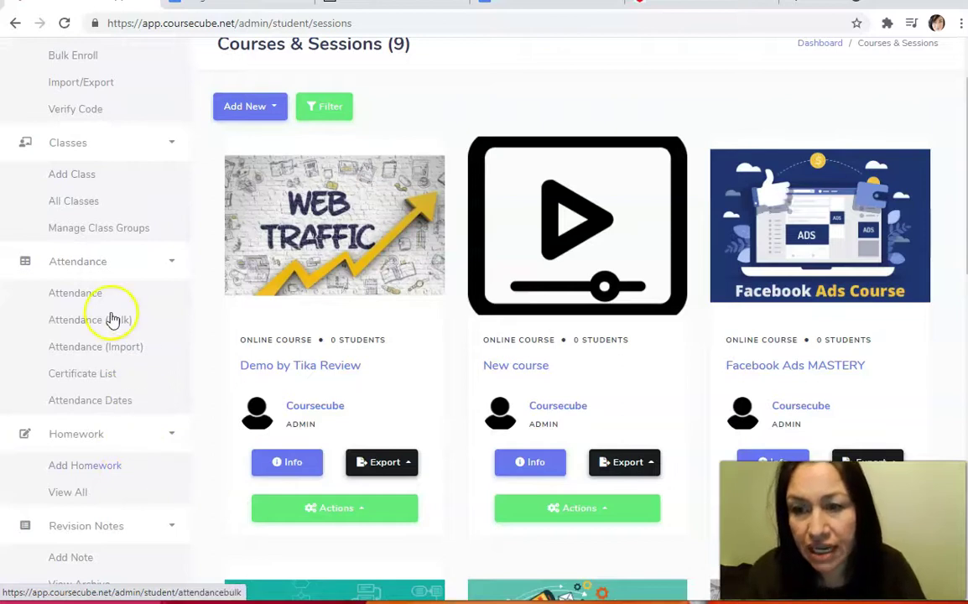
{"action": "scroll", "coordinate": [104, 323], "scroll_direction": "up", "scroll_amount": 2}
{"action": "scroll", "coordinate": [104, 324], "scroll_direction": "up", "scroll_amount": 2}
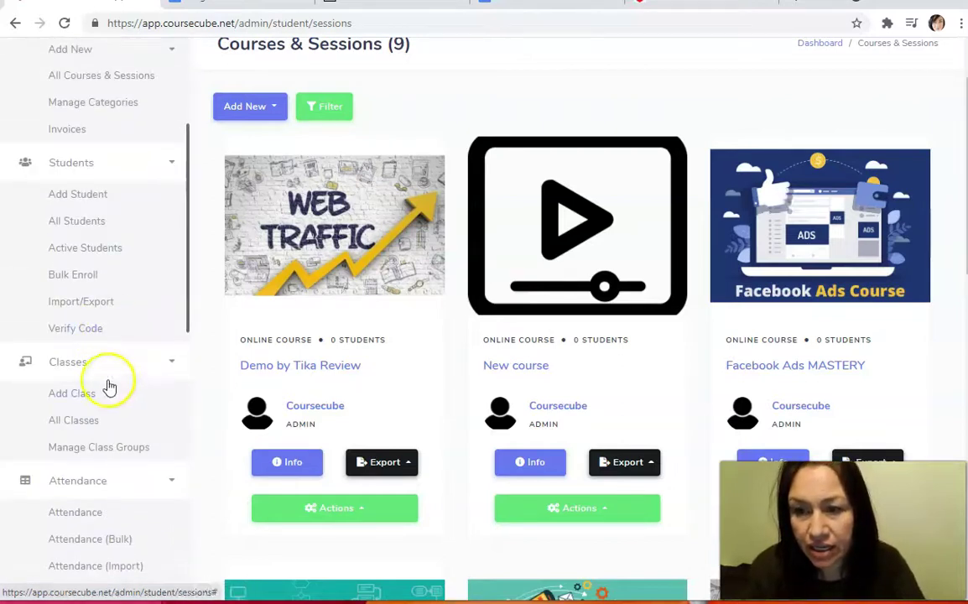
{"action": "scroll", "coordinate": [109, 385], "scroll_direction": "up", "scroll_amount": 1}
{"action": "scroll", "coordinate": [117, 352], "scroll_direction": "up", "scroll_amount": 2}
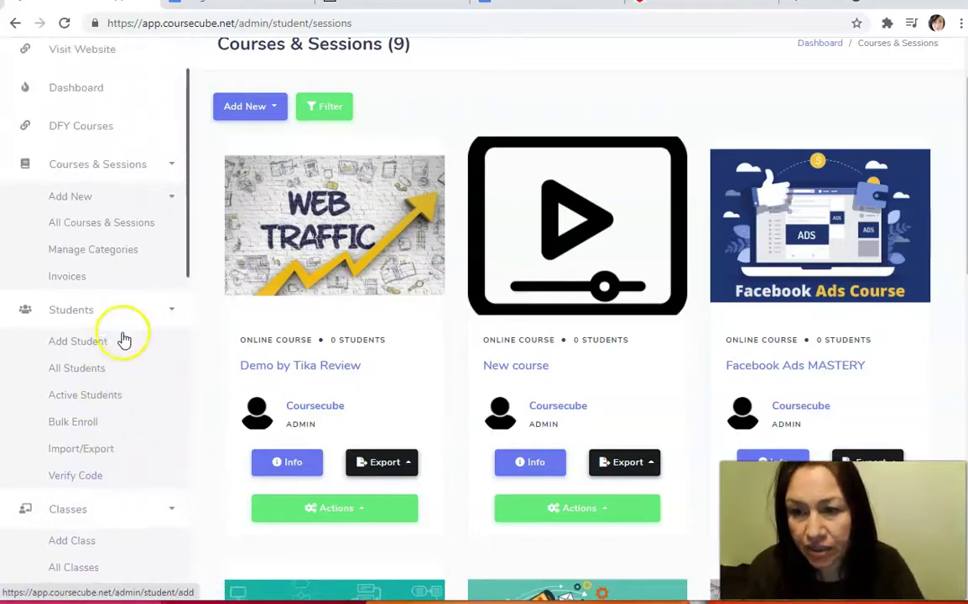
Start a new online course named Affiliate Marketing Course with short description 'Learn about the different aspect affiliate marketing'
{"action": "left_click", "coordinate": [76, 199]}
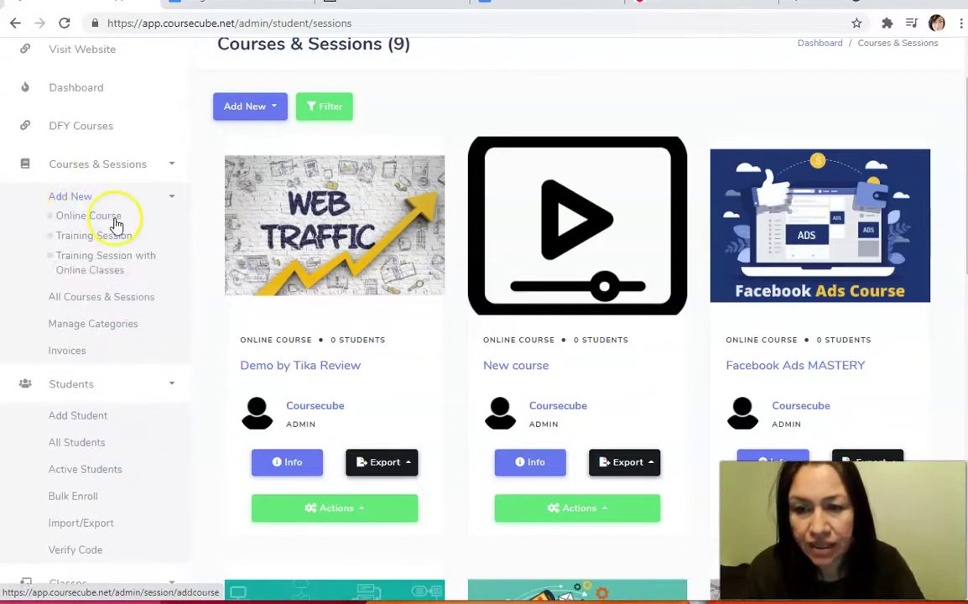
{"action": "left_click", "coordinate": [112, 220]}
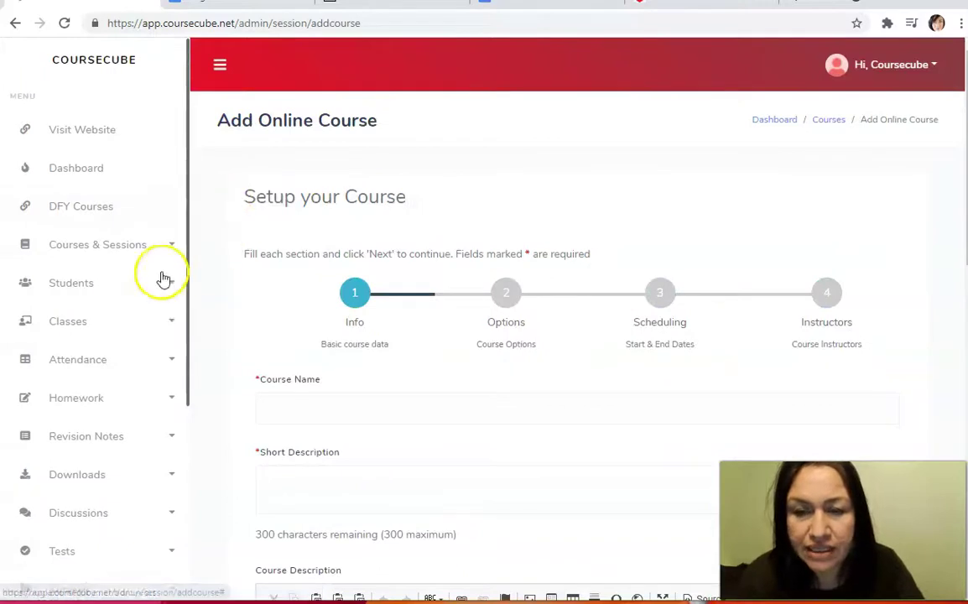
{"action": "scroll", "coordinate": [159, 268], "scroll_direction": "down", "scroll_amount": 2}
{"action": "left_click", "coordinate": [321, 422]}
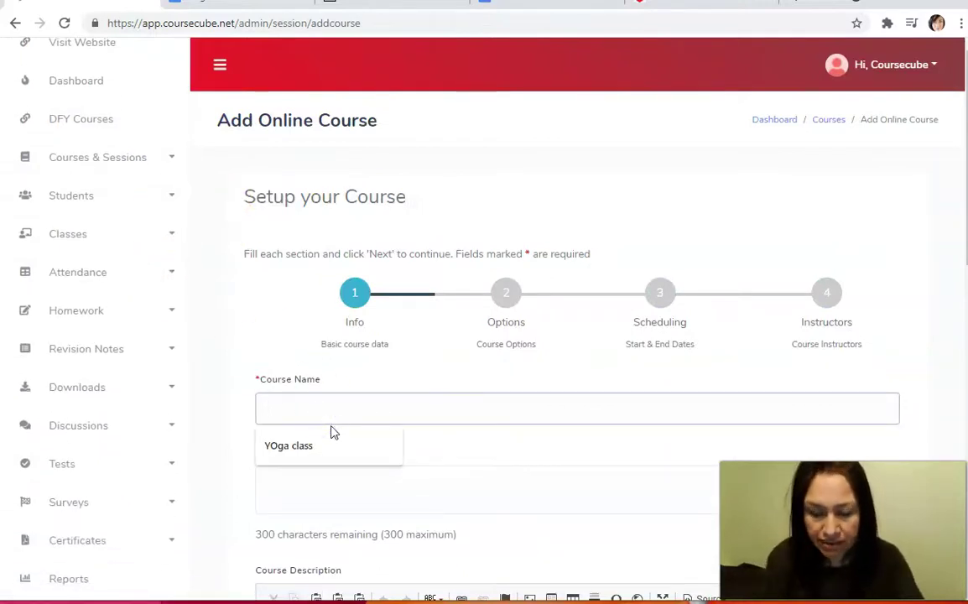
{"action": "type", "text": "Aff"}
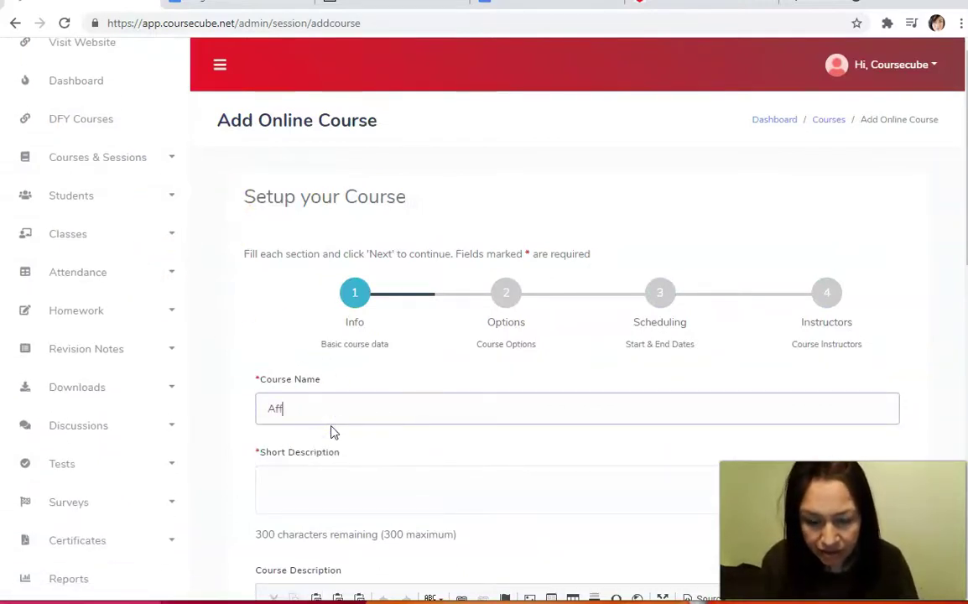
{"action": "type", "text": "iliate"}
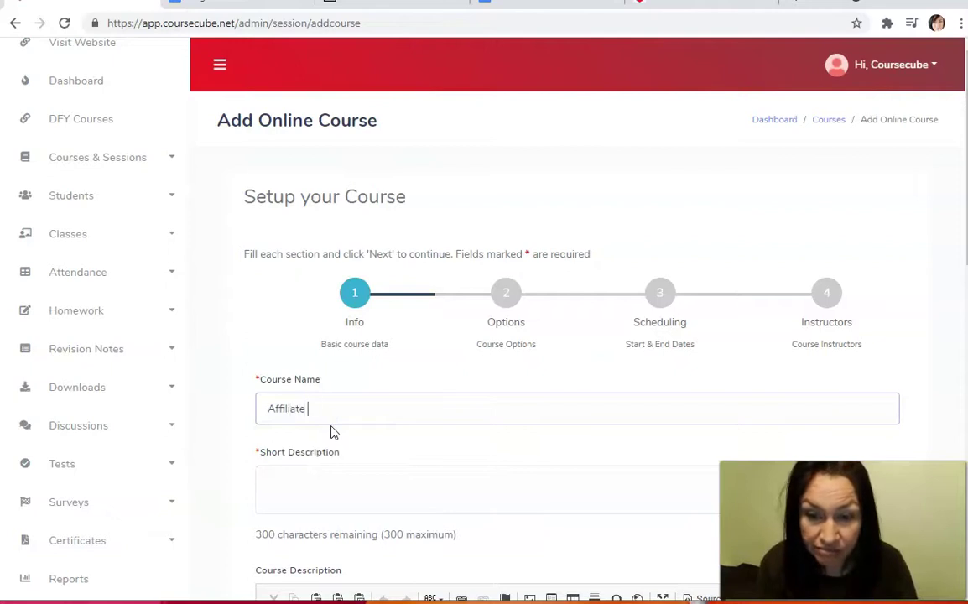
{"action": "type", "text": "Marke"}
{"action": "type", "text": "ting COu"}
{"action": "type", "text": "ou"}
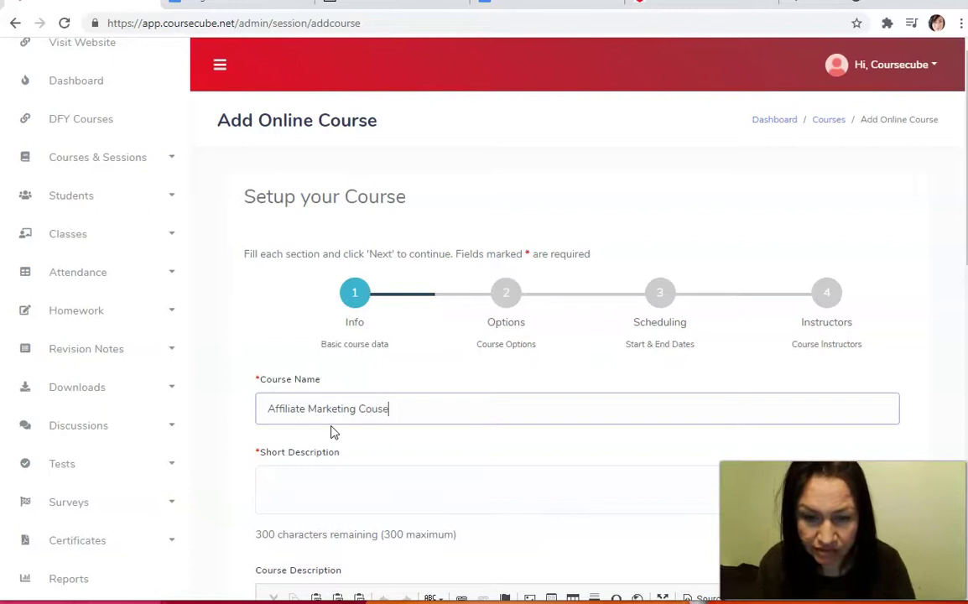
{"action": "type", "text": "se"}
{"action": "left_click", "coordinate": [417, 490]}
{"action": "type", "text": "Learn about"}
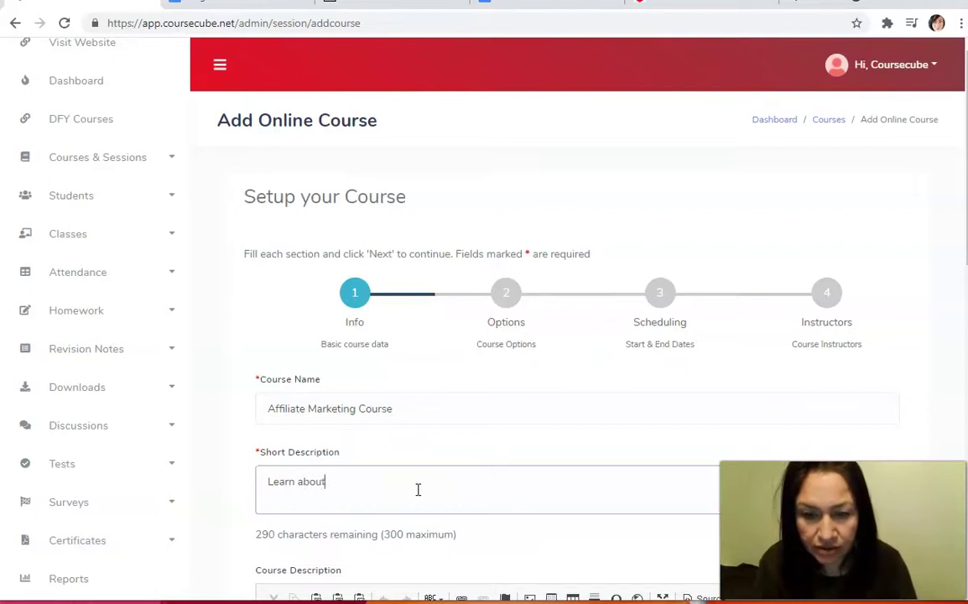
{"action": "type", "text": " the different aspect a"}
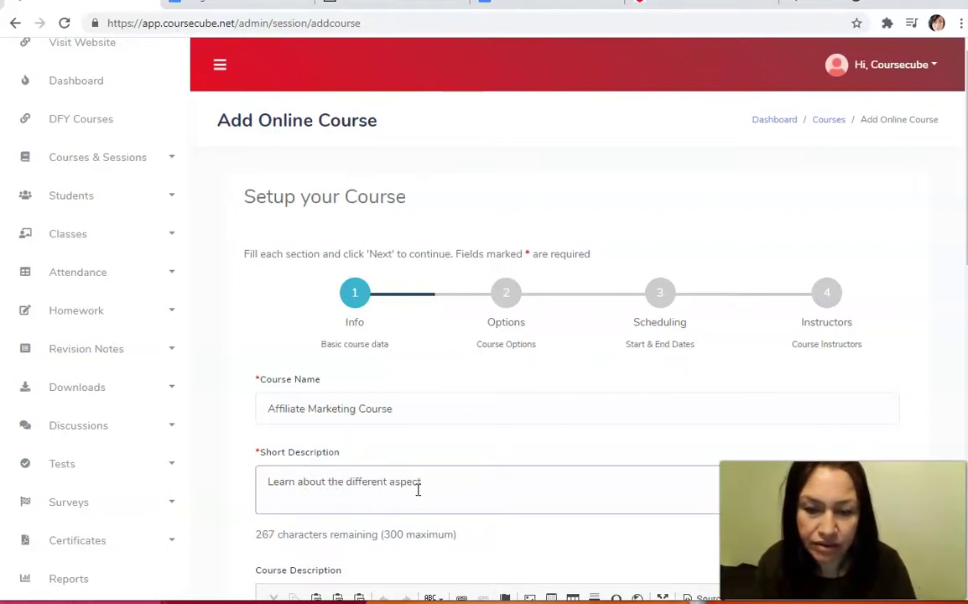
{"action": "type", "text": "ffiliate marketing"}
Write the course description 'The steps to get to affiliate' and fill in the introduction
{"action": "scroll", "coordinate": [422, 489], "scroll_direction": "down", "scroll_amount": 4}
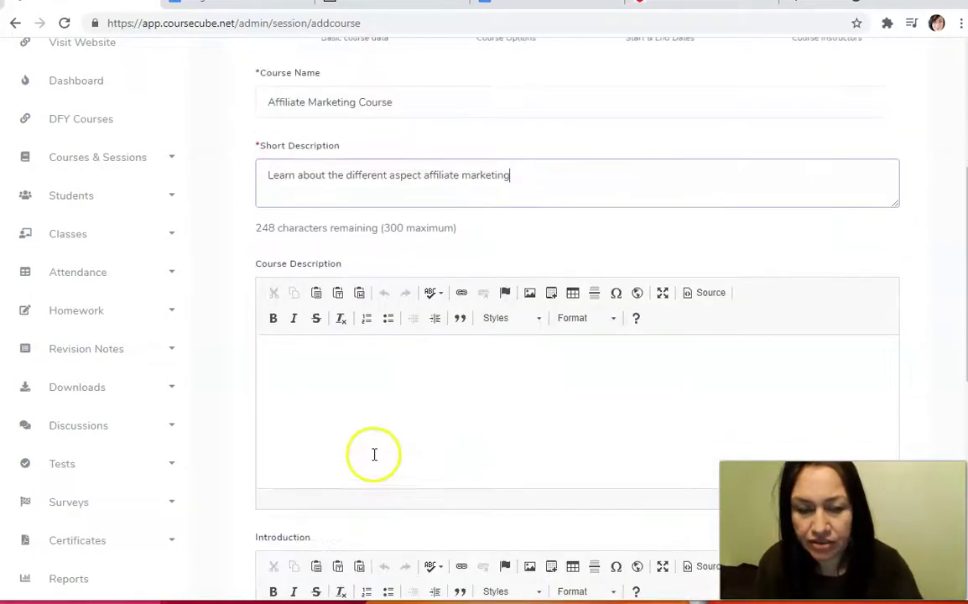
{"action": "left_click", "coordinate": [391, 375]}
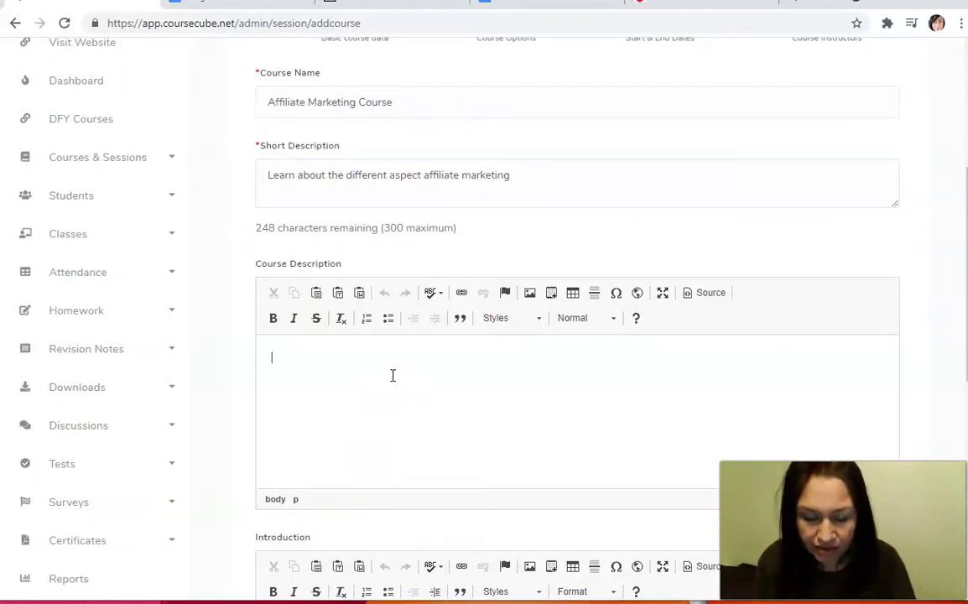
{"action": "type", "text": "Introc"}
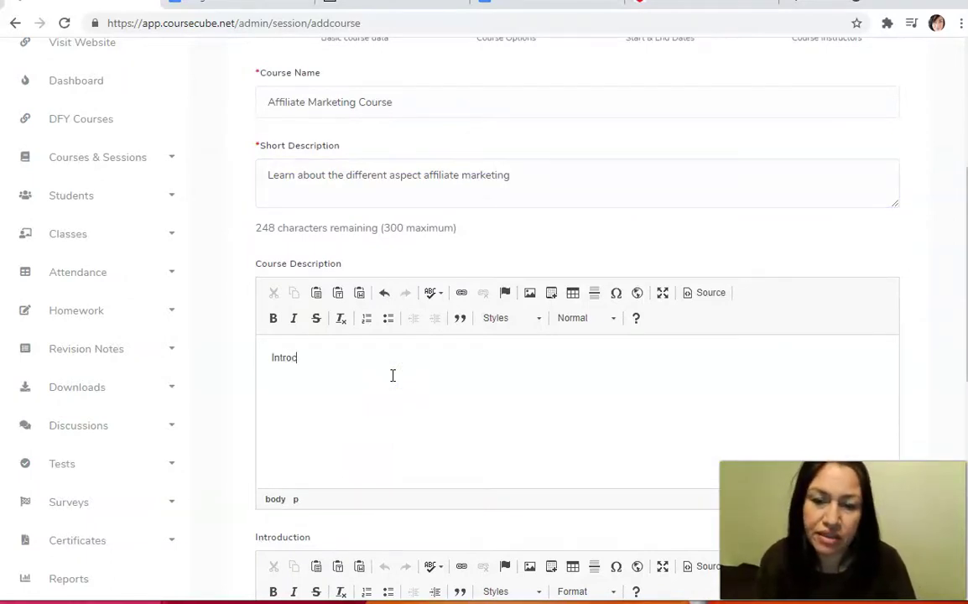
{"action": "type", "text": "u"}
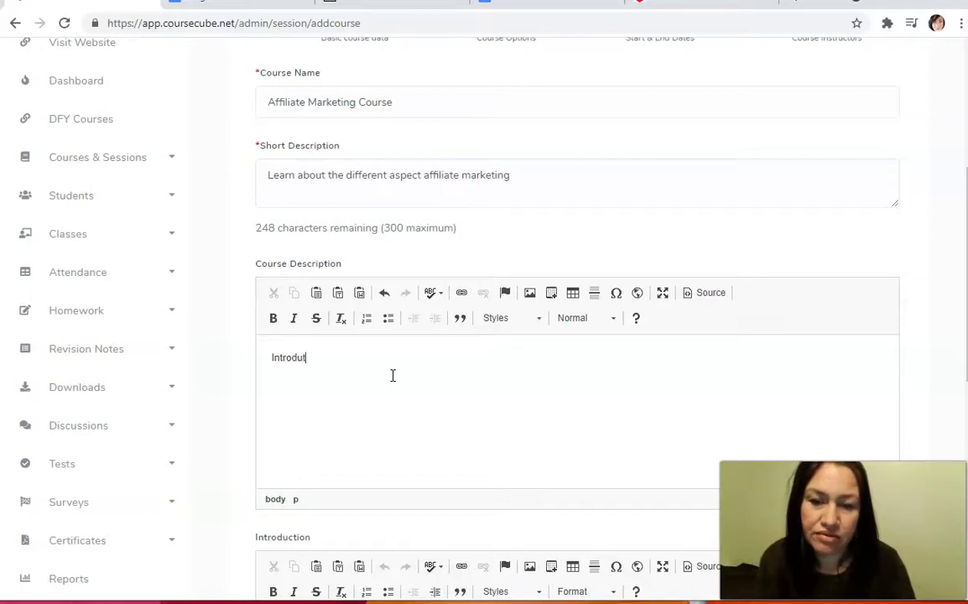
{"action": "type", "text": "tion"}
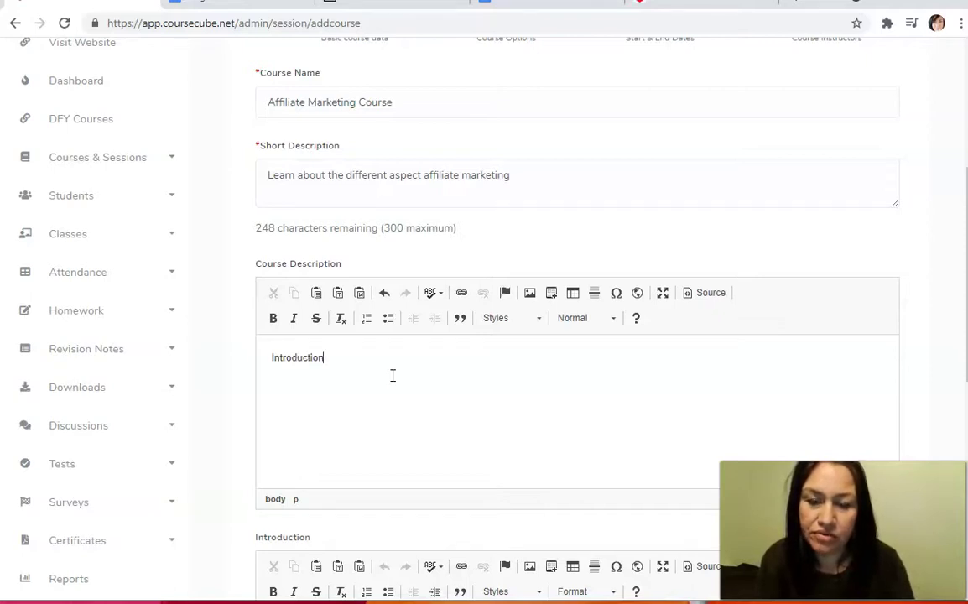
{"action": "type", "text": "gWhat is Affiliate Marketing"}
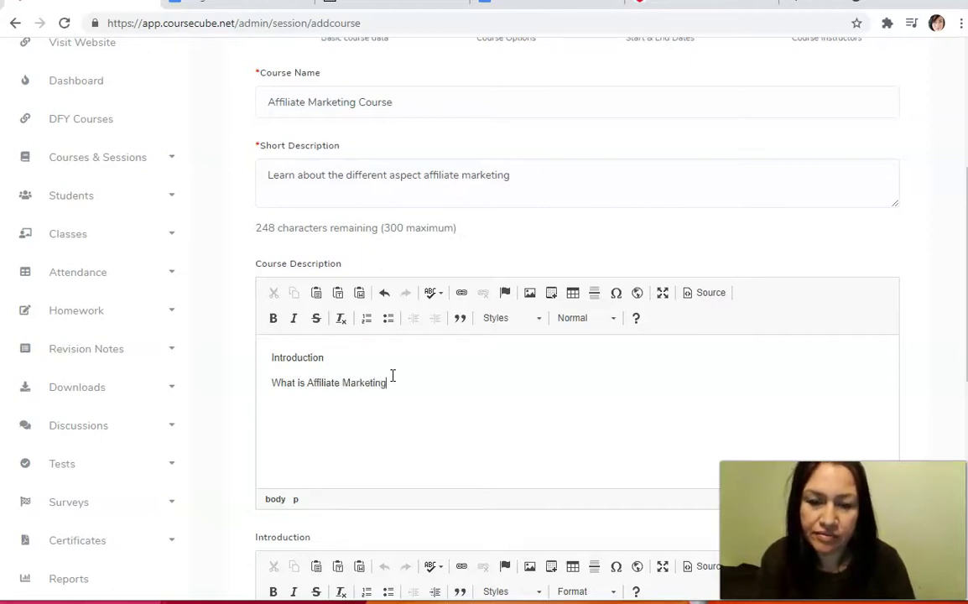
{"action": "type", "text": "The steps"}
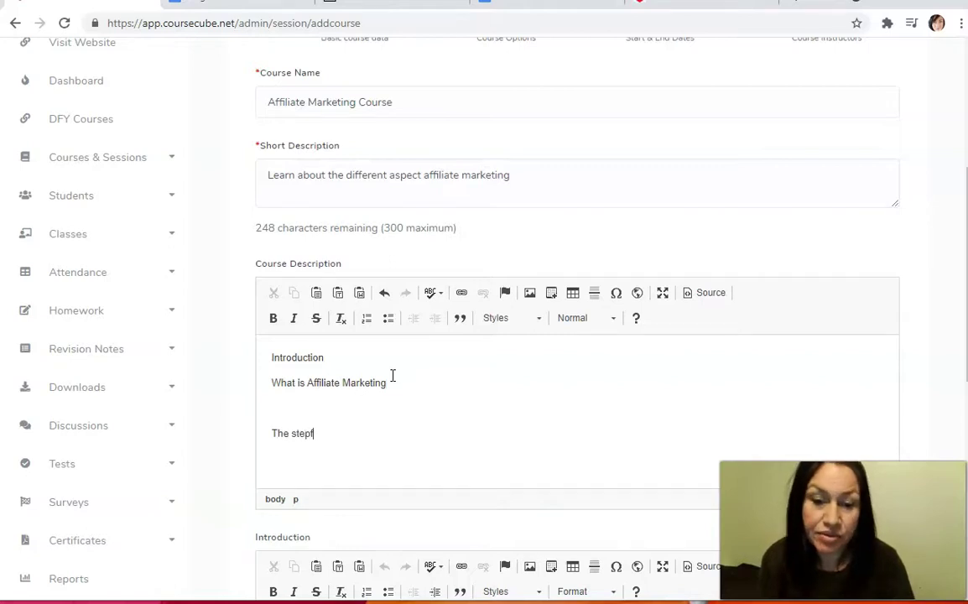
{"action": "type", "text": " to get to aff"}
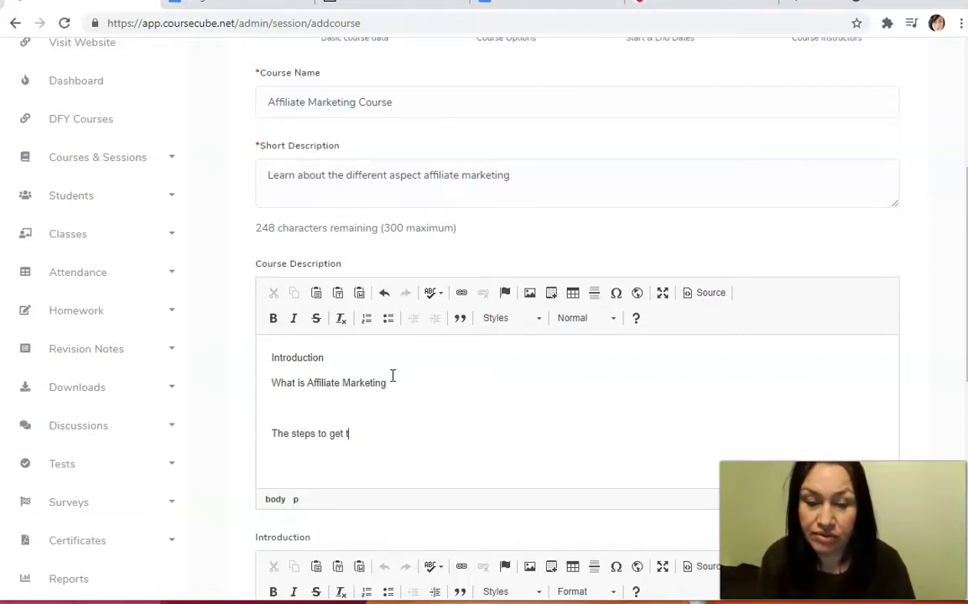
{"action": "type", "text": "iliate marketing., etc."}
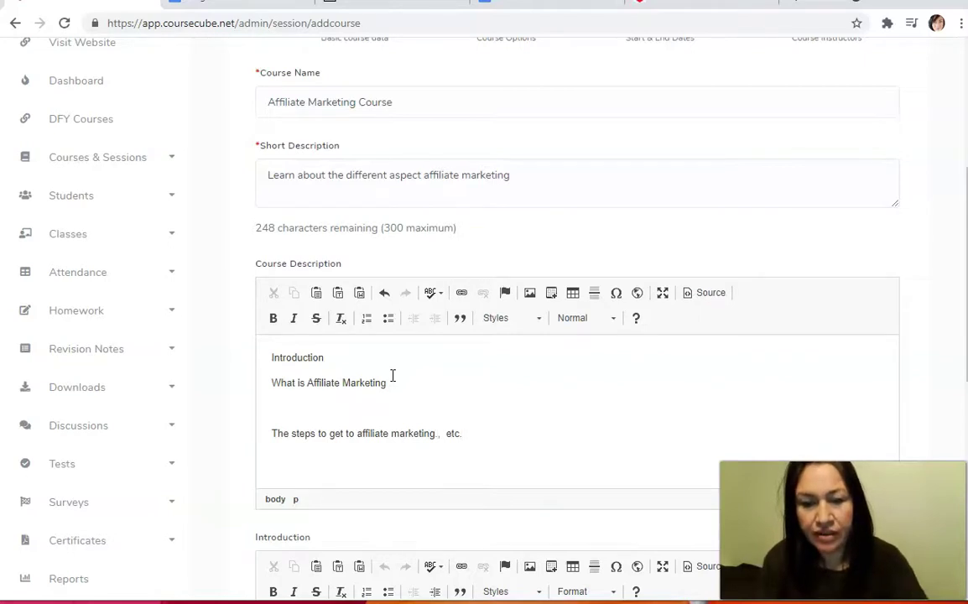
{"action": "scroll", "coordinate": [391, 376], "scroll_direction": "down", "scroll_amount": 3}
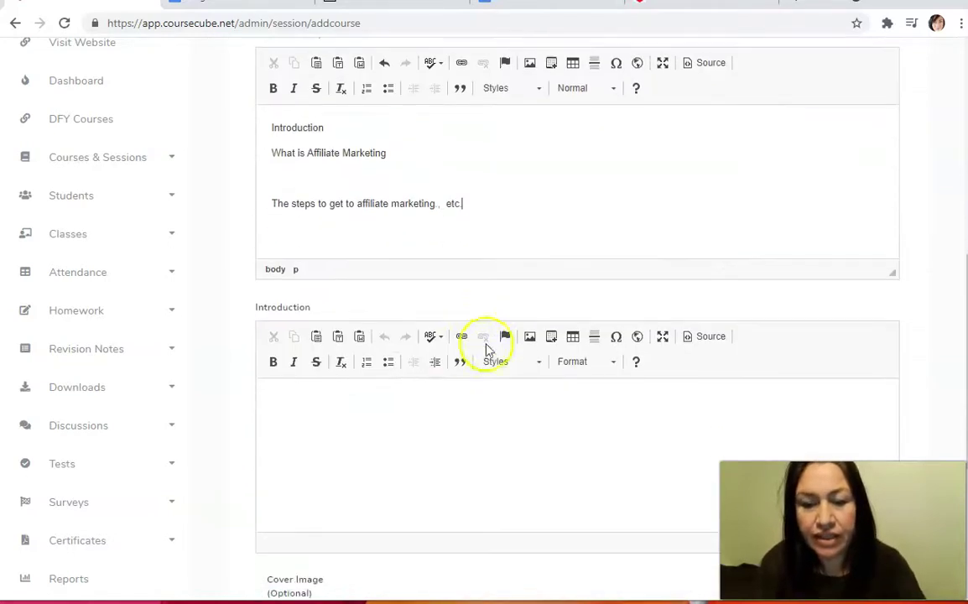
{"action": "left_click", "coordinate": [334, 442]}
{"action": "type", "text": "Affiliate etc."}
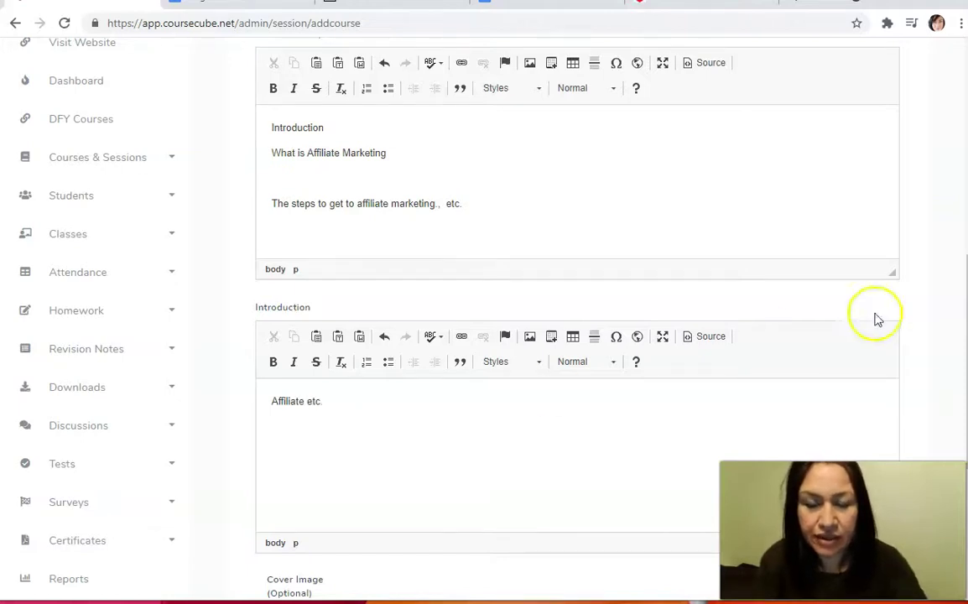
{"action": "scroll", "coordinate": [875, 318], "scroll_direction": "down", "scroll_amount": 3}
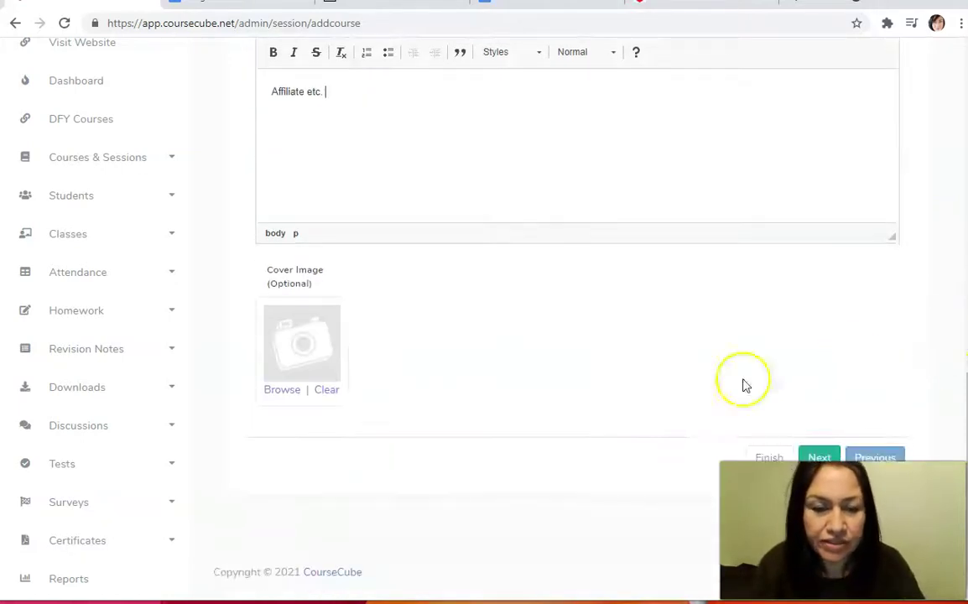
Set the online course development picture from Image Manager as the course cover image
{"action": "left_click", "coordinate": [273, 390]}
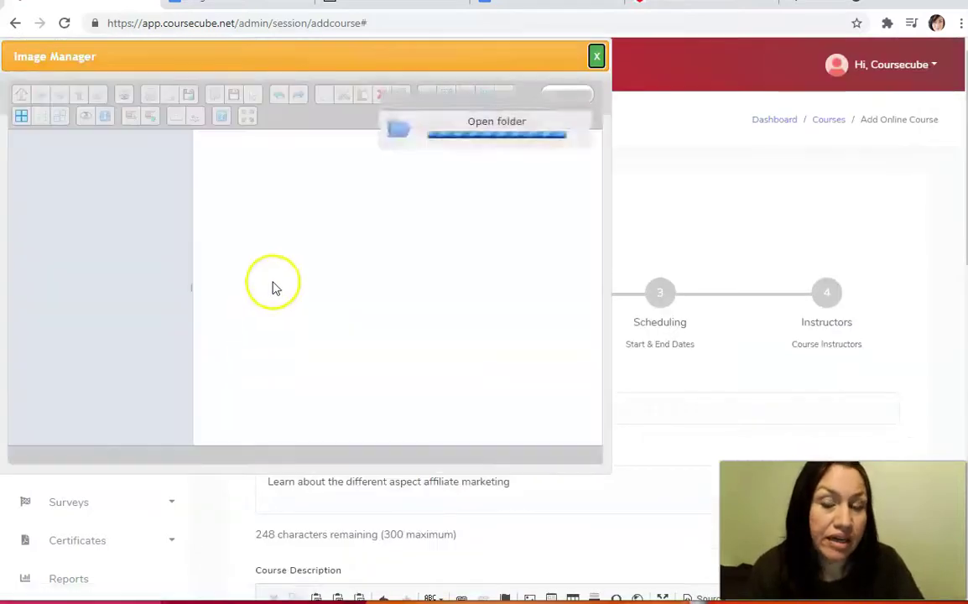
{"action": "scroll", "coordinate": [387, 277], "scroll_direction": "down", "scroll_amount": 1}
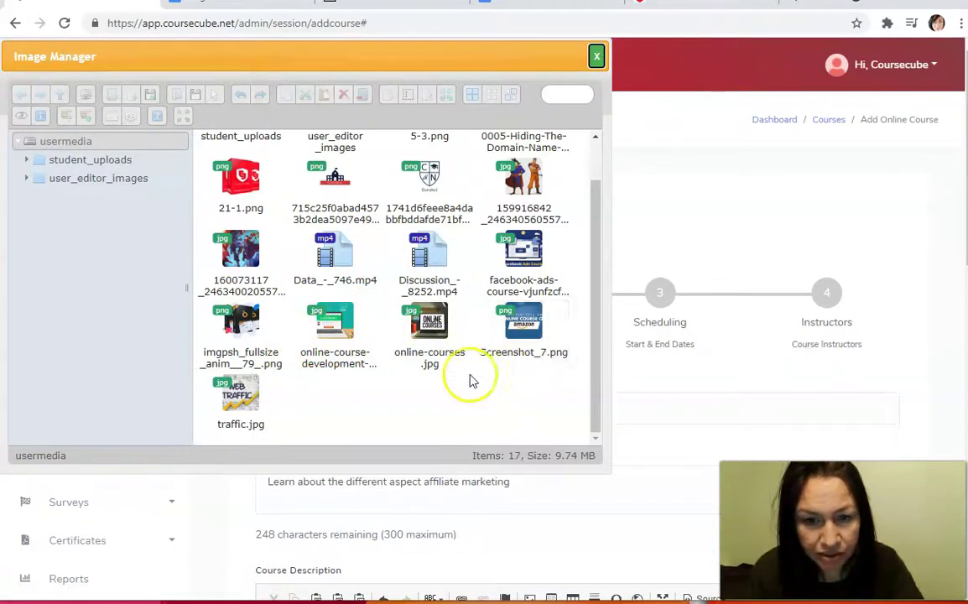
{"action": "scroll", "coordinate": [352, 382], "scroll_direction": "up", "scroll_amount": 1}
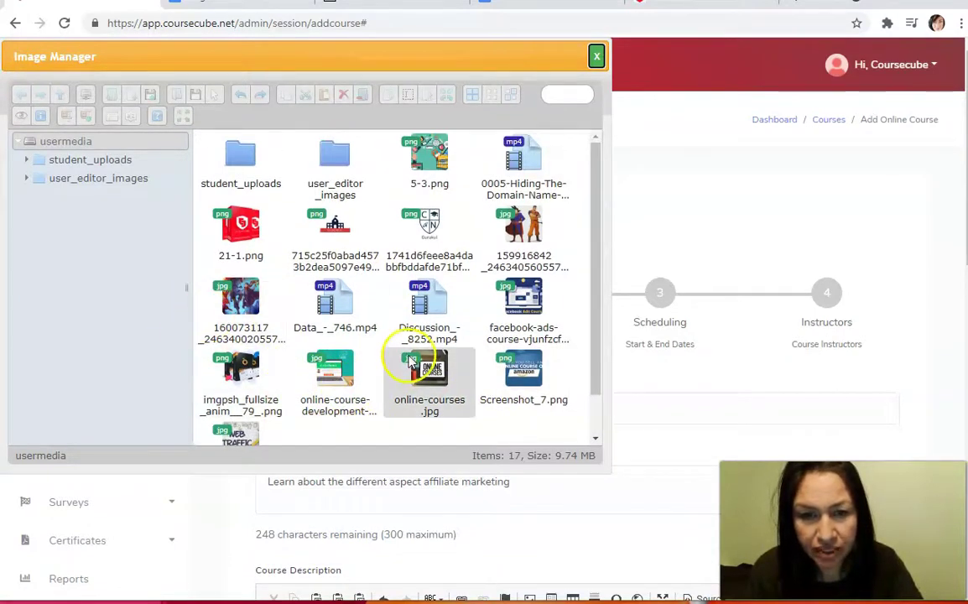
{"action": "double_click", "coordinate": [340, 375]}
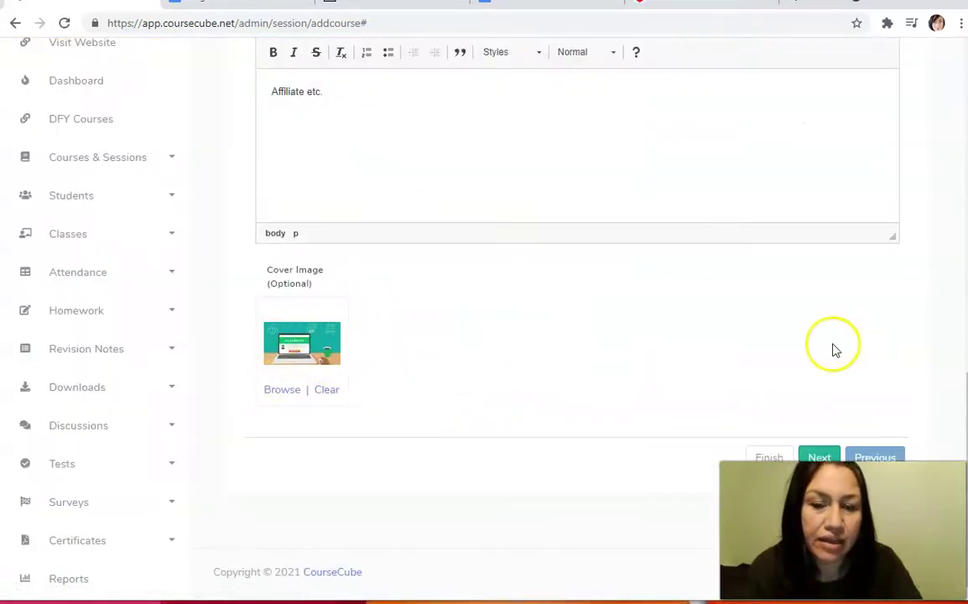
{"action": "scroll", "coordinate": [830, 354], "scroll_direction": "up", "scroll_amount": 2}
{"action": "scroll", "coordinate": [830, 354], "scroll_direction": "down", "scroll_amount": 3}
Make the course paid with a fee of 15 and fill in effort and length
{"action": "left_click", "coordinate": [818, 455]}
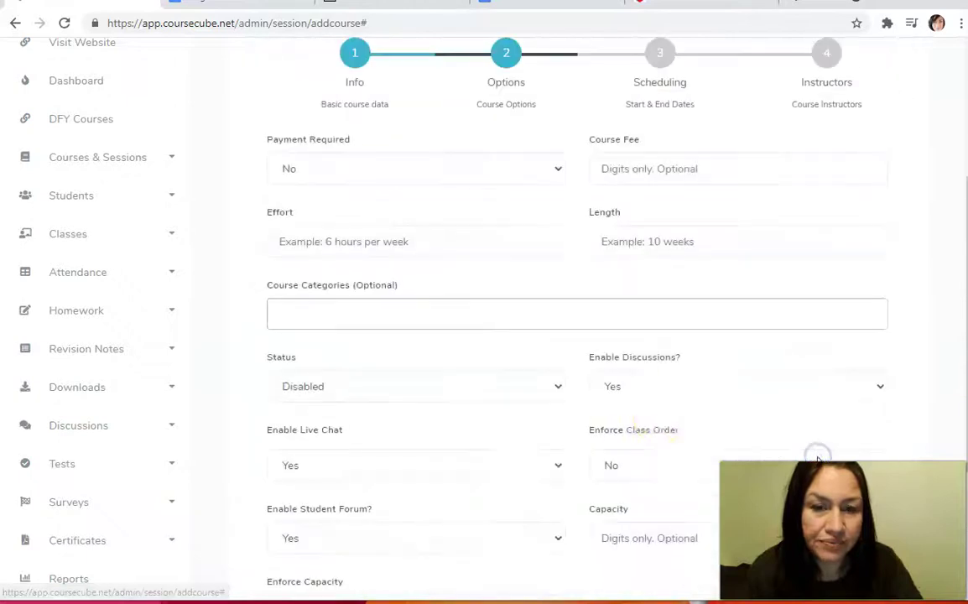
{"action": "left_click", "coordinate": [388, 176]}
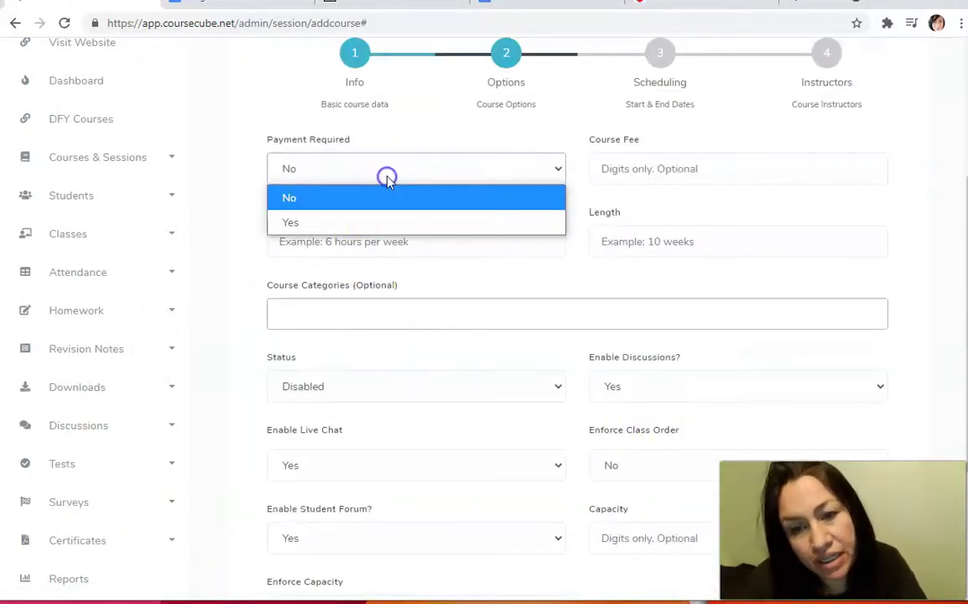
{"action": "left_click", "coordinate": [291, 223]}
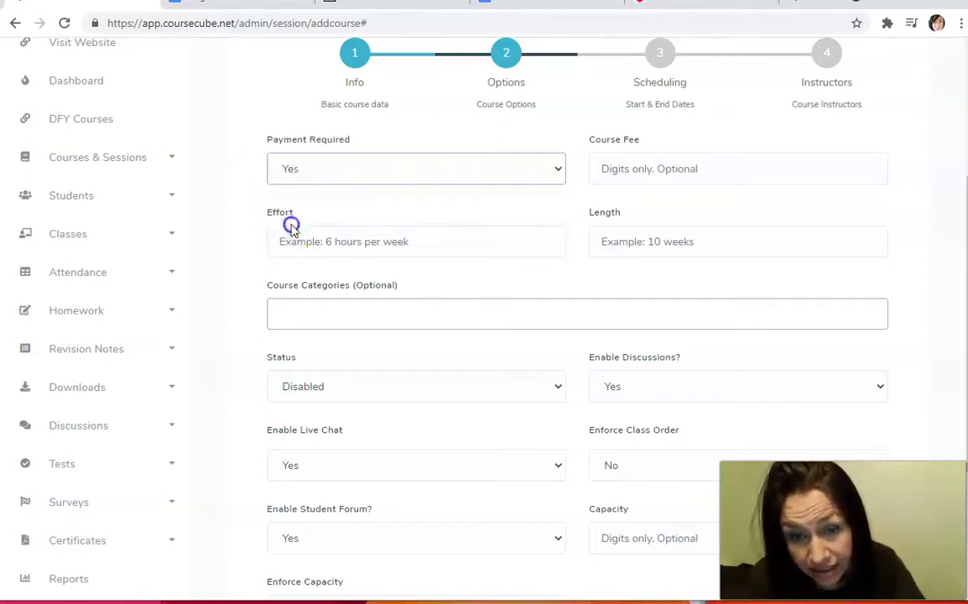
{"action": "left_click", "coordinate": [676, 169]}
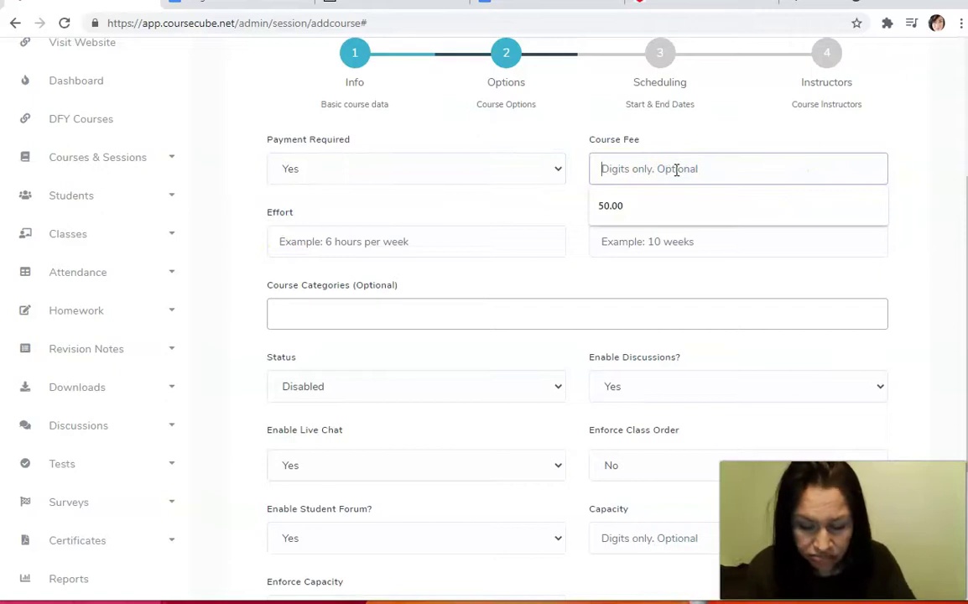
{"action": "type", "text": "15"}
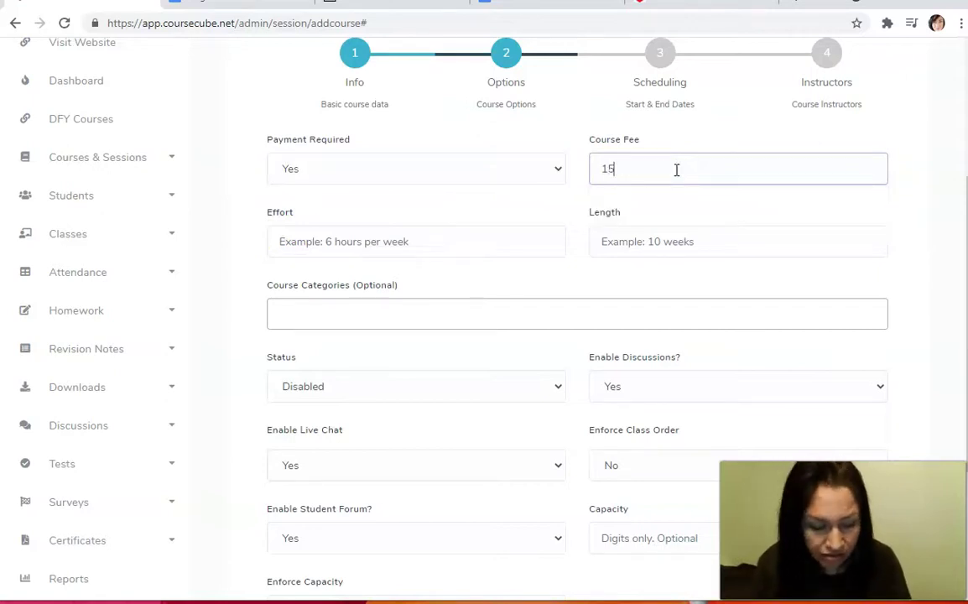
{"action": "left_click", "coordinate": [364, 242]}
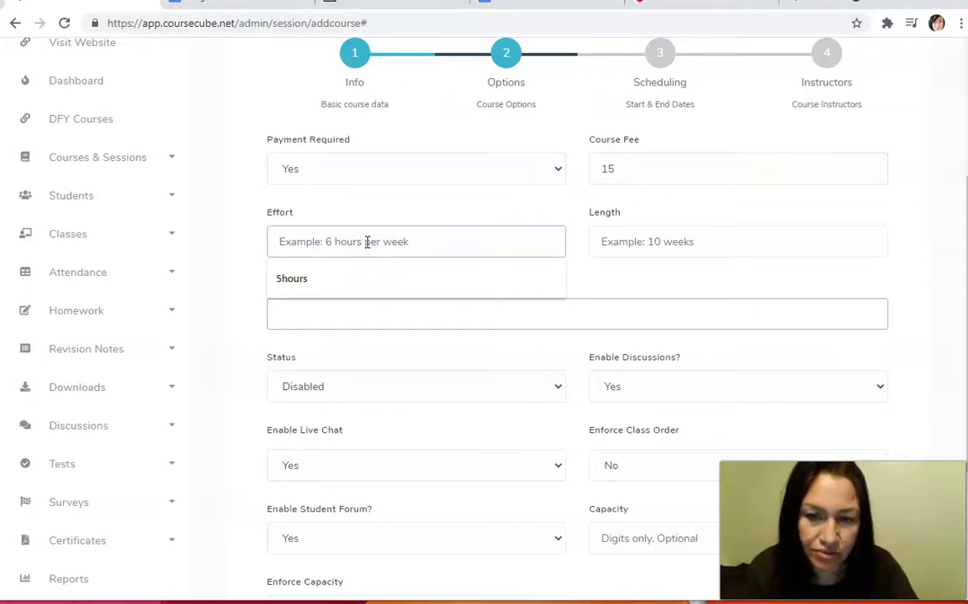
{"action": "type", "text": "5"}
{"action": "left_click", "coordinate": [676, 242]}
{"action": "type", "text": "5"}
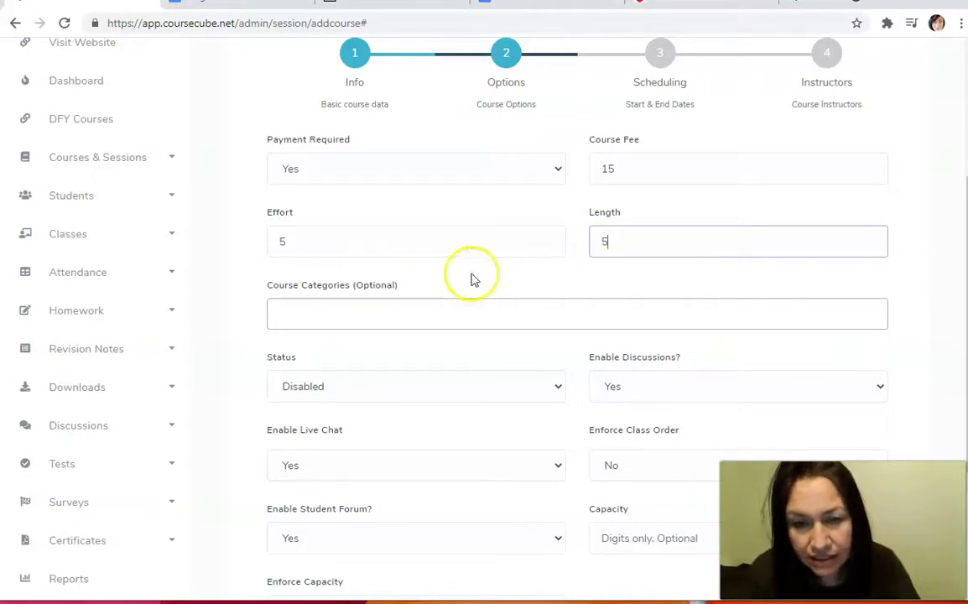
File the course under Business & Investing, keeping discussions, live chat and student forum enabled
{"action": "left_click", "coordinate": [419, 300]}
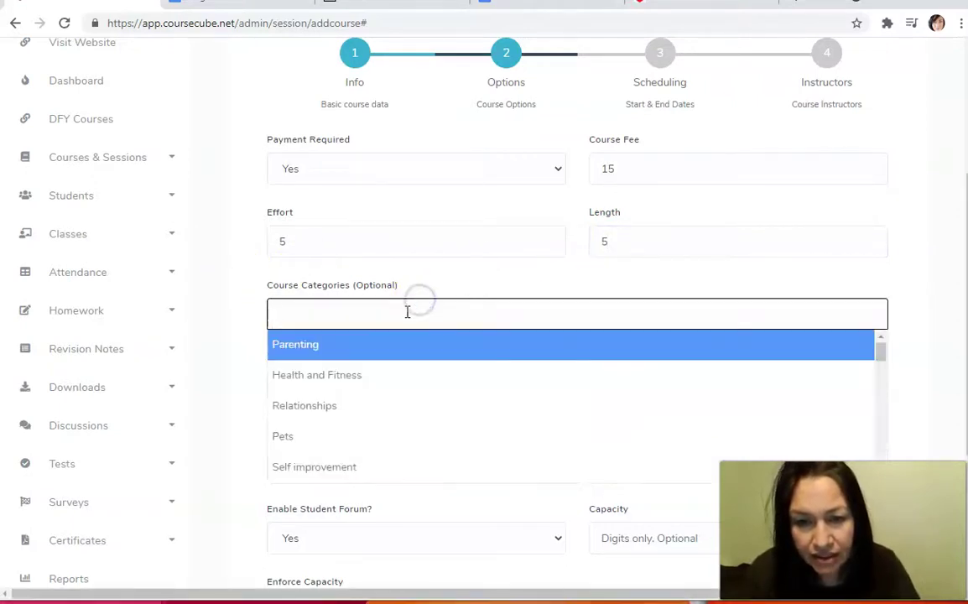
{"action": "scroll", "coordinate": [367, 425], "scroll_direction": "down", "scroll_amount": 3}
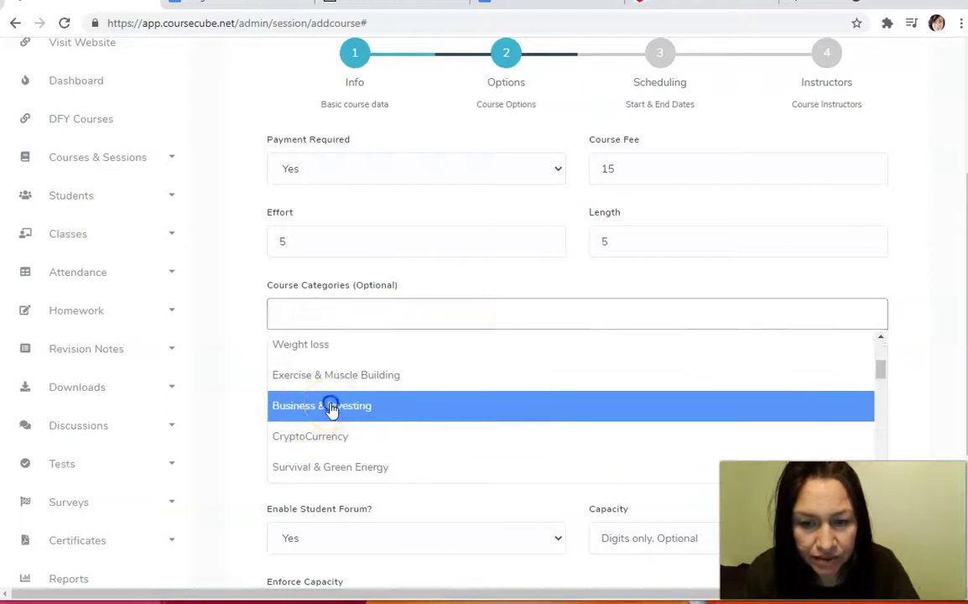
{"action": "left_click", "coordinate": [330, 406]}
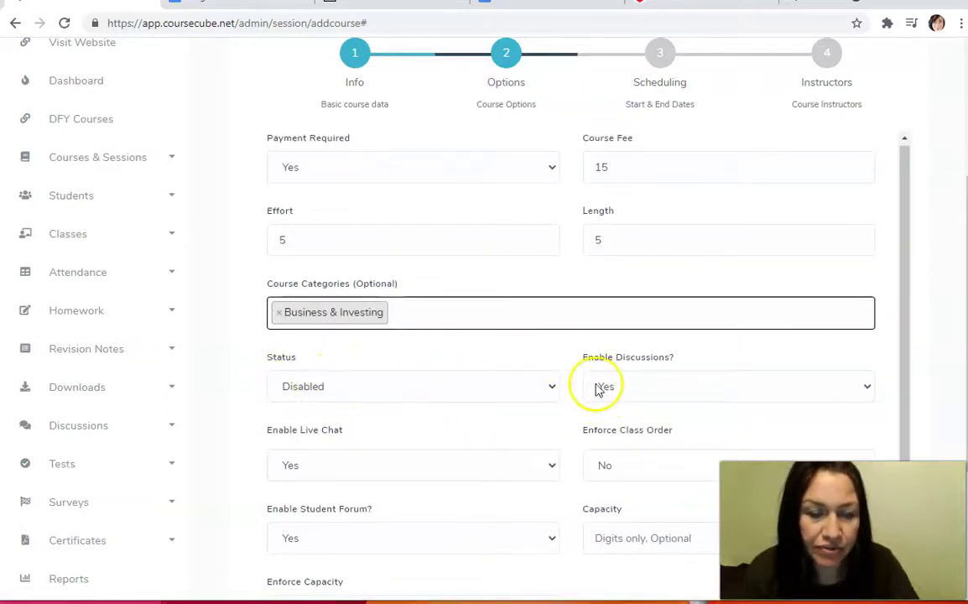
{"action": "left_click", "coordinate": [659, 393]}
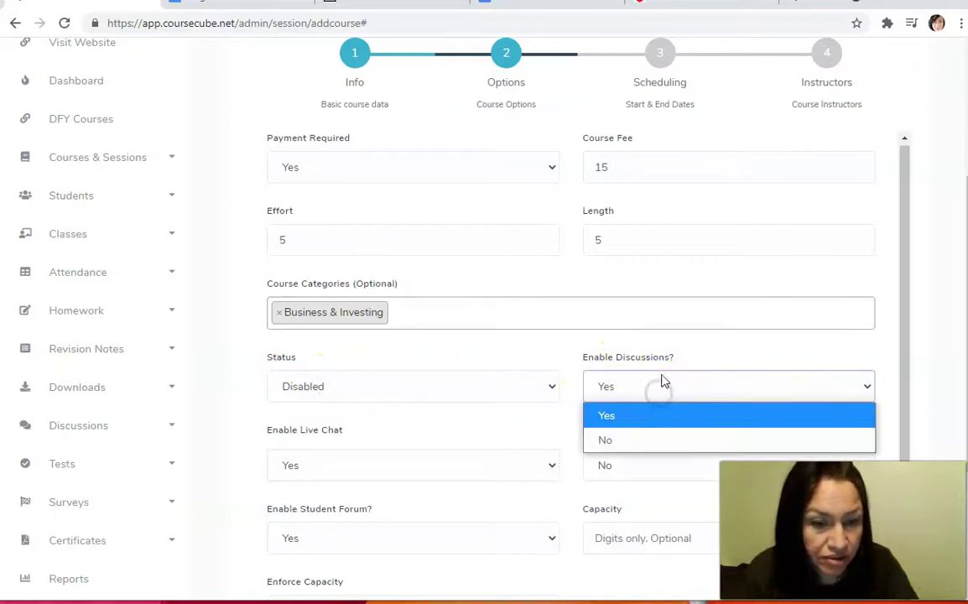
{"action": "left_click", "coordinate": [695, 348]}
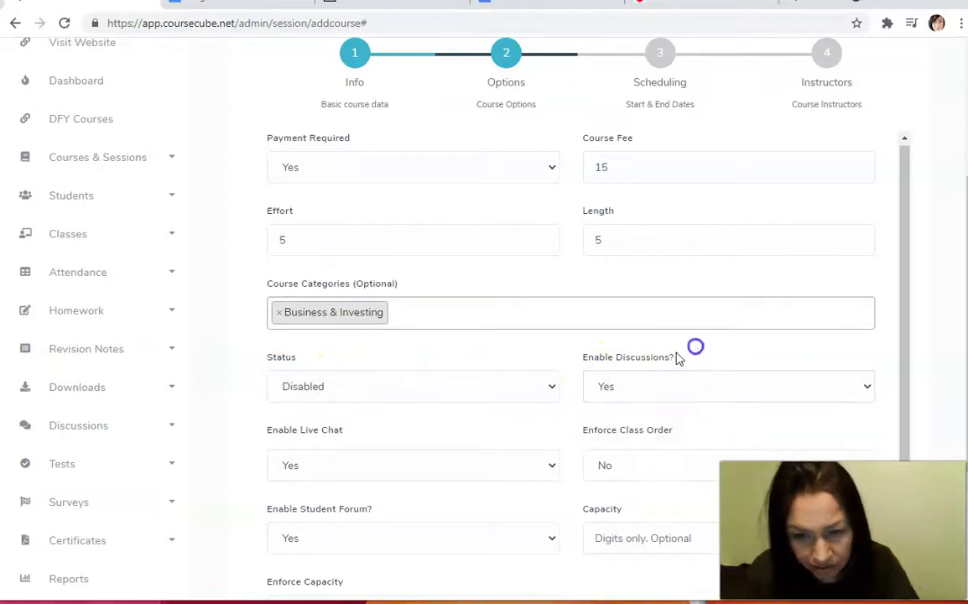
{"action": "left_click", "coordinate": [299, 468]}
{"action": "left_click", "coordinate": [516, 428]}
{"action": "scroll", "coordinate": [529, 440], "scroll_direction": "down", "scroll_amount": 1}
{"action": "scroll", "coordinate": [527, 440], "scroll_direction": "down", "scroll_amount": 3}
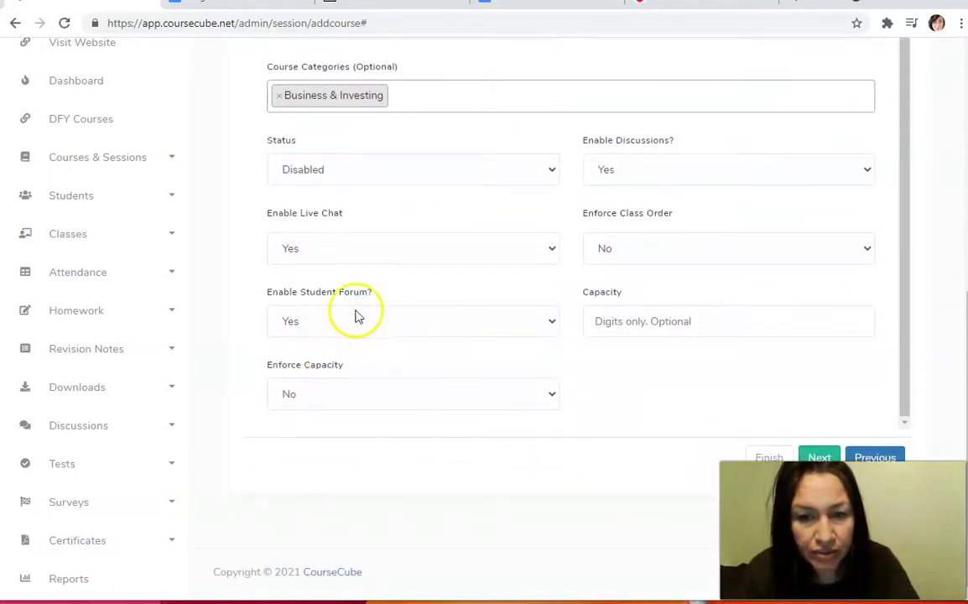
{"action": "left_click", "coordinate": [525, 325]}
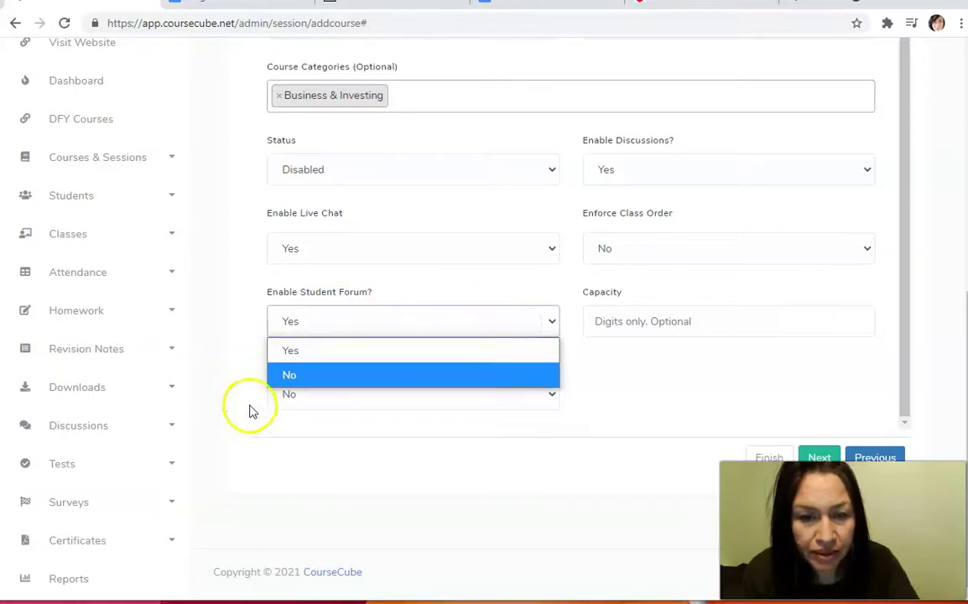
{"action": "left_click", "coordinate": [648, 372]}
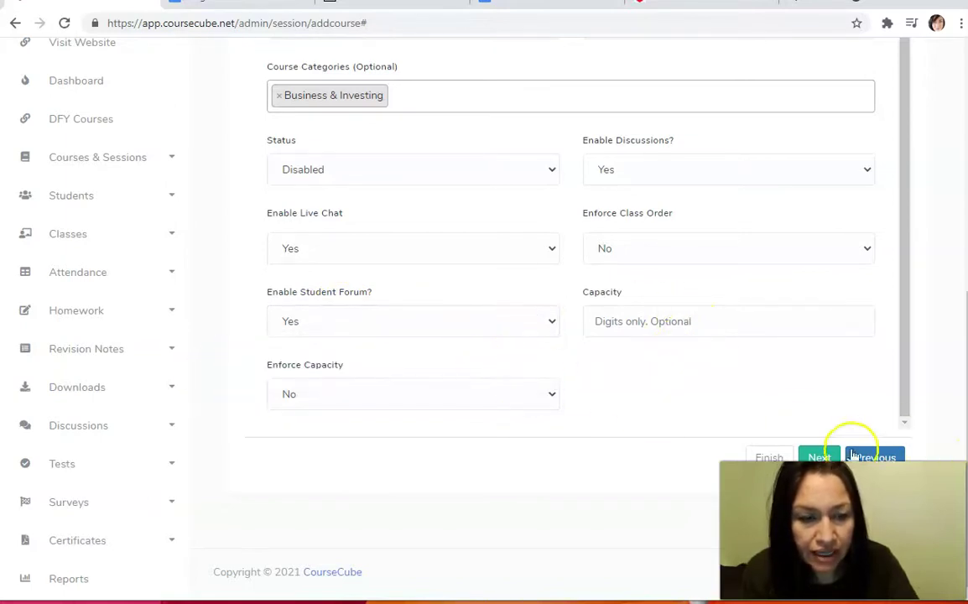
{"action": "left_click", "coordinate": [821, 457]}
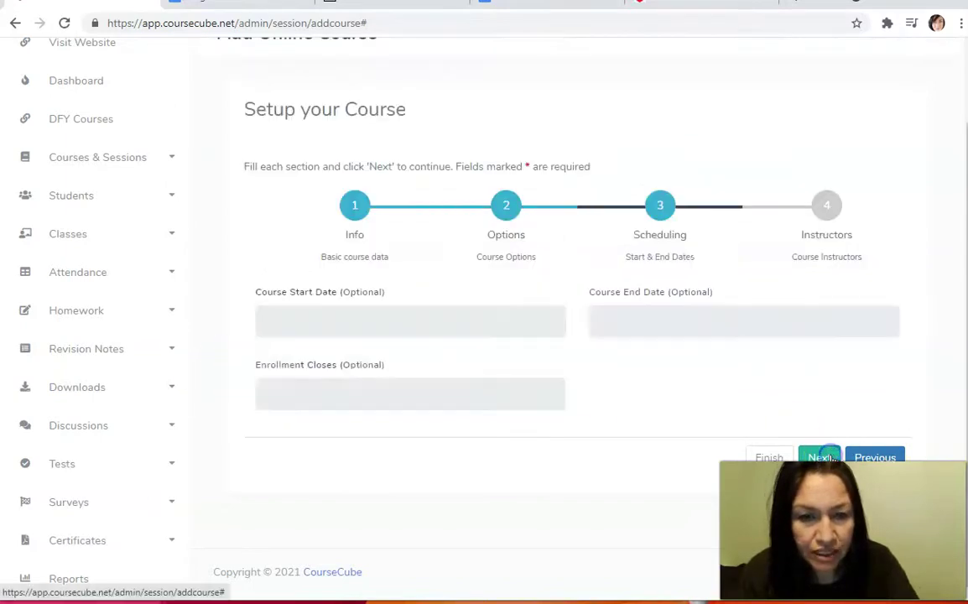
Set the course start date to 2021-04-30 and end date to 2021-05-29
{"action": "left_click", "coordinate": [388, 313]}
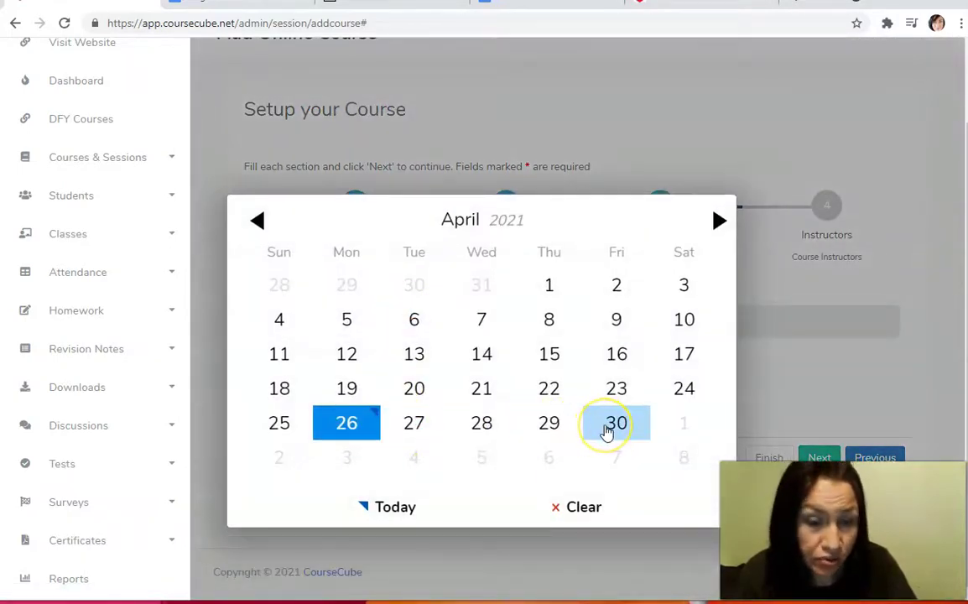
{"action": "left_click", "coordinate": [608, 431]}
{"action": "left_click", "coordinate": [670, 323]}
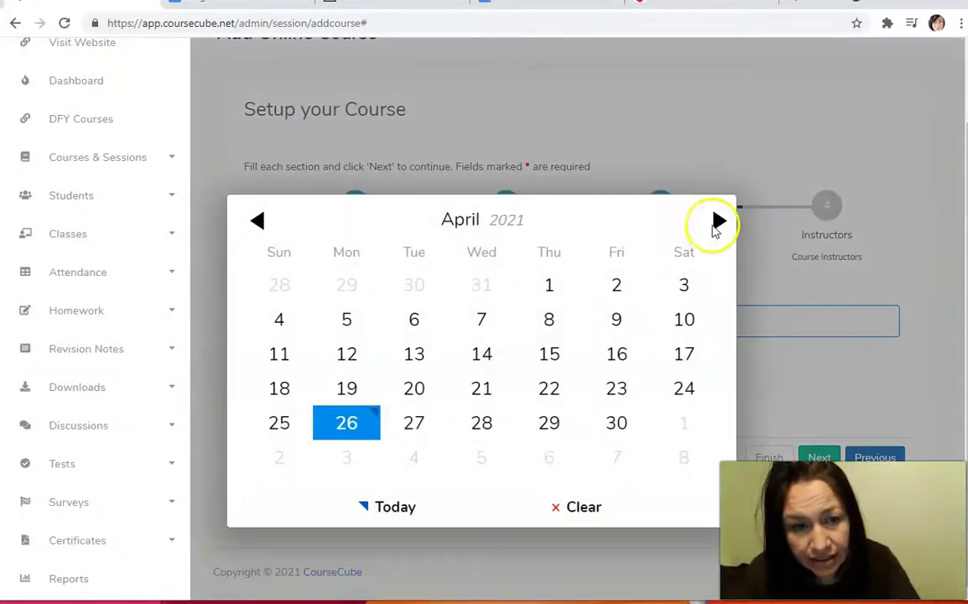
{"action": "left_click", "coordinate": [719, 221]}
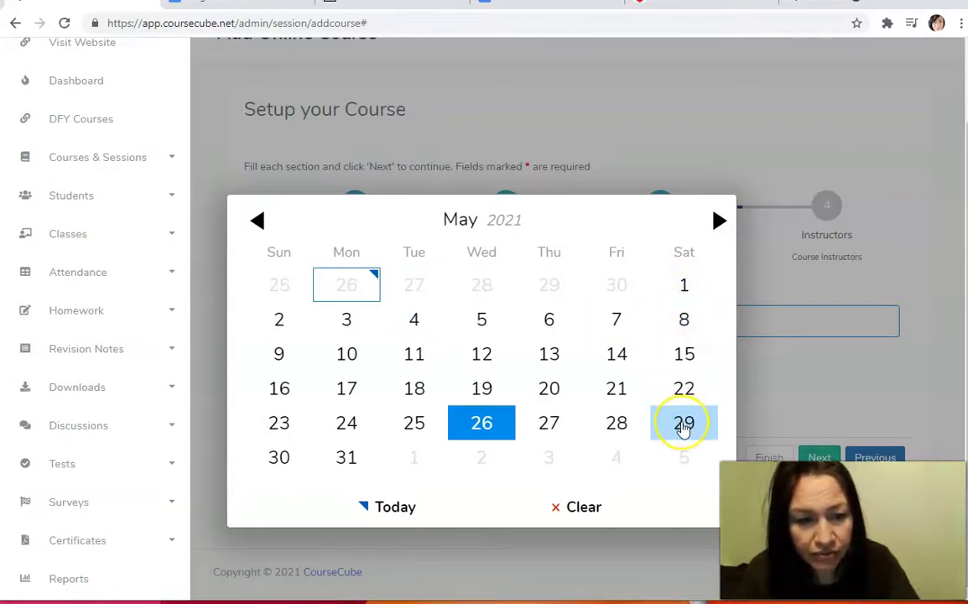
{"action": "left_click", "coordinate": [683, 424]}
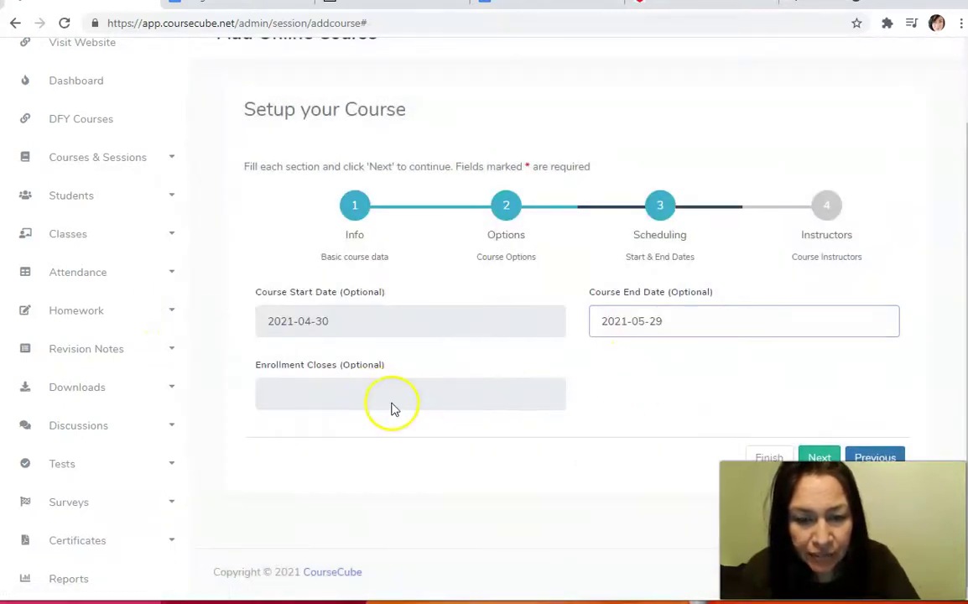
{"action": "left_click", "coordinate": [818, 455]}
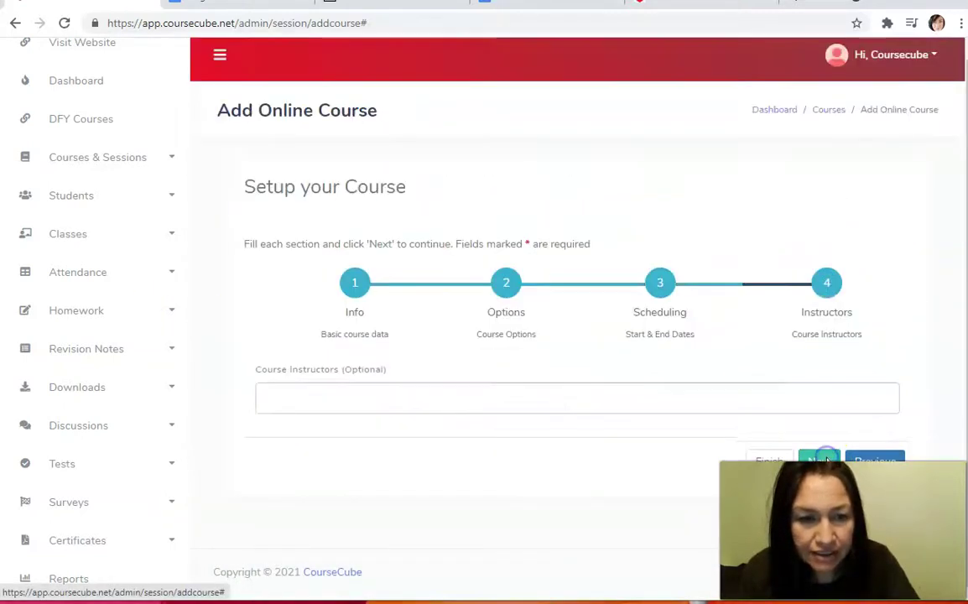
Assign the Coursecube user as course instructor and finish creating the course
{"action": "left_click", "coordinate": [422, 399]}
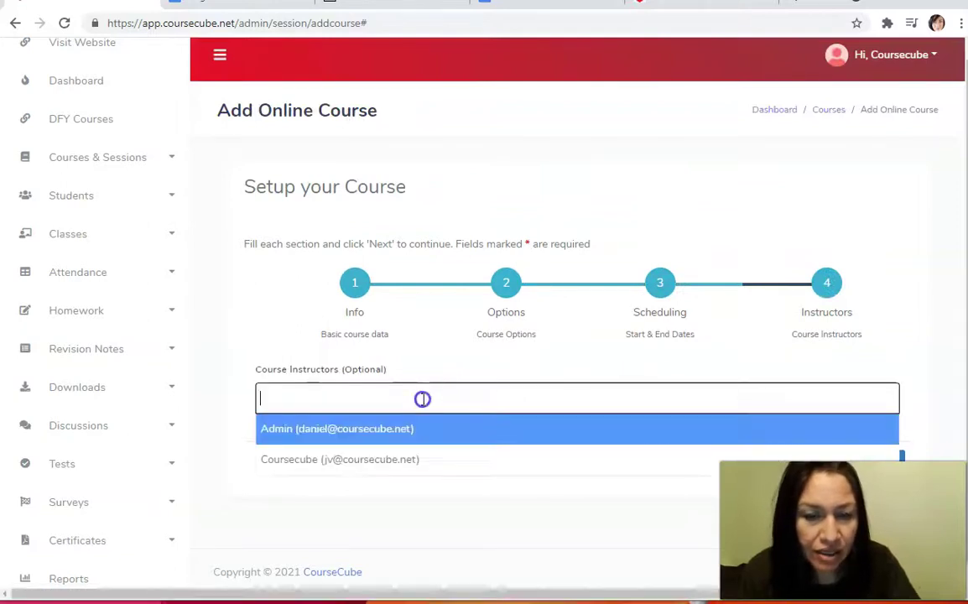
{"action": "left_click", "coordinate": [289, 461]}
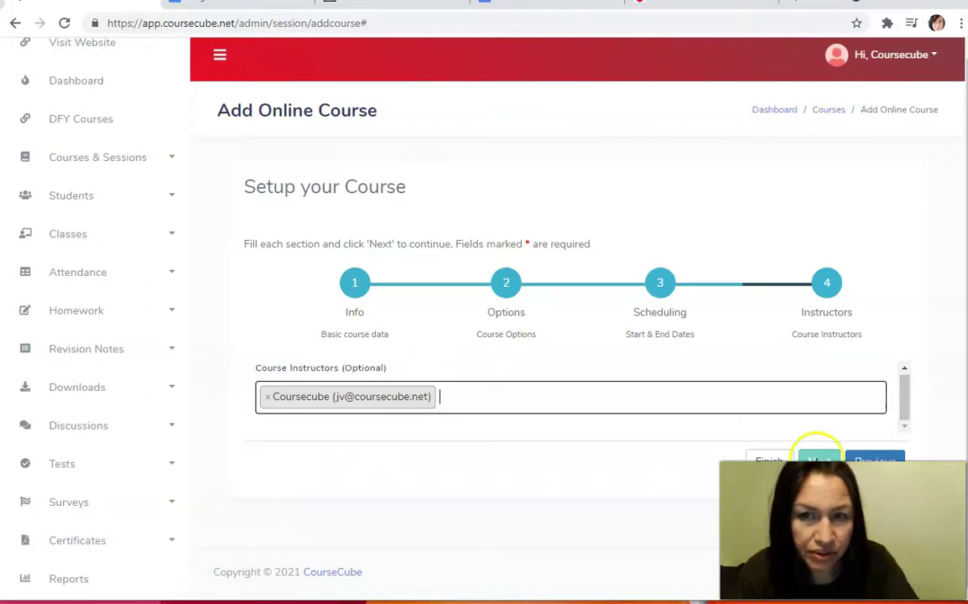
{"action": "left_click", "coordinate": [824, 459]}
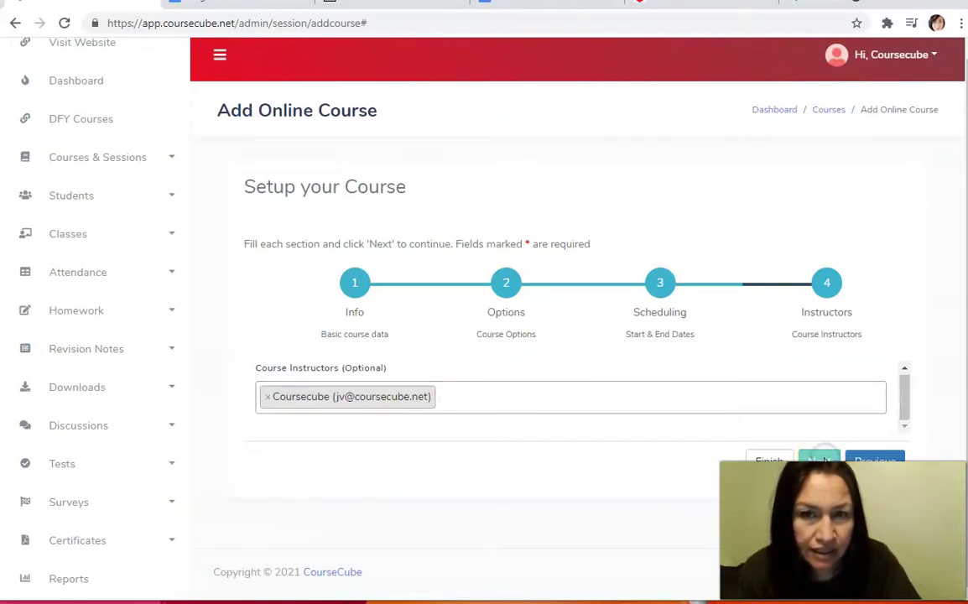
{"action": "left_click", "coordinate": [764, 457]}
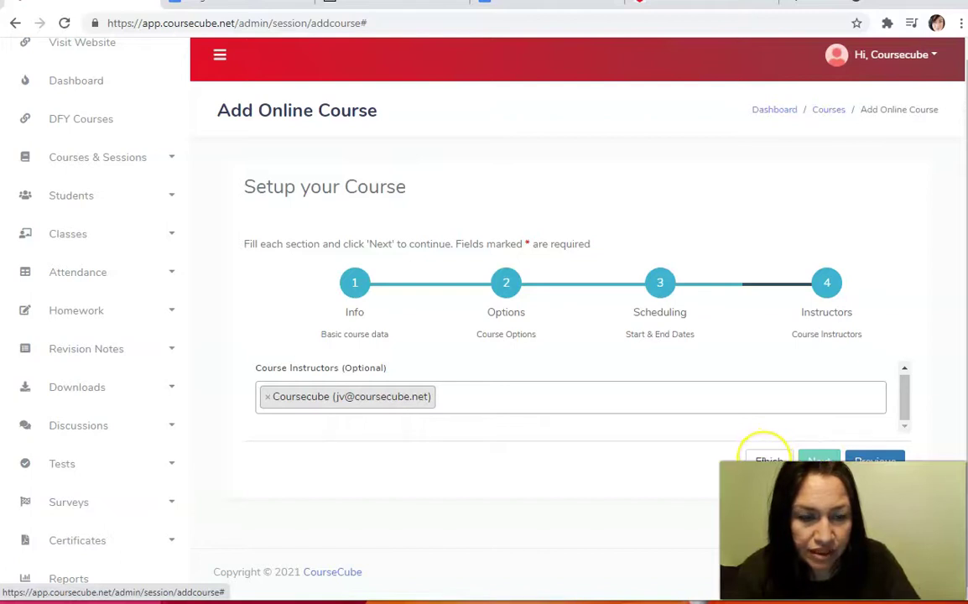
{"action": "left_click", "coordinate": [764, 457]}
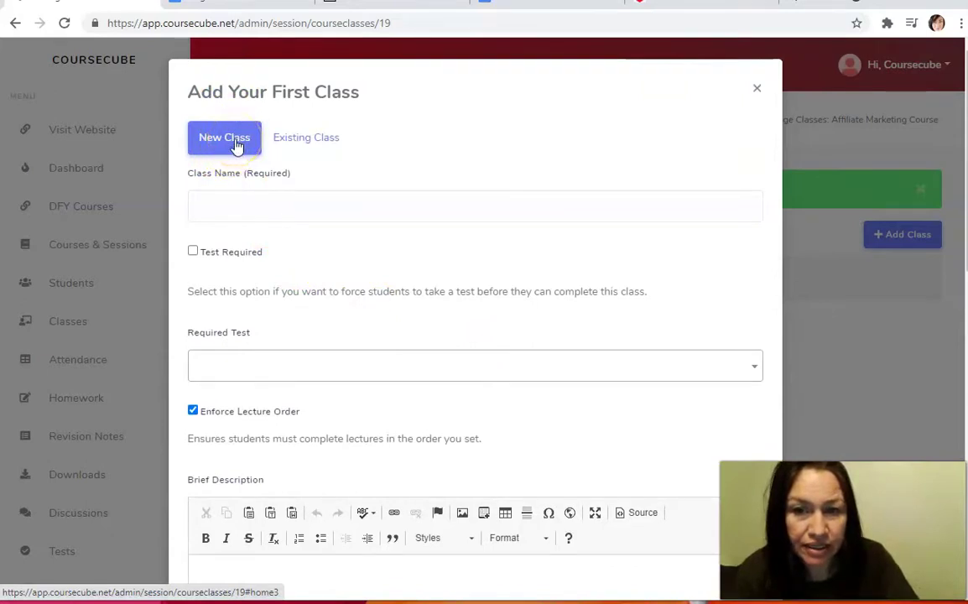
Add the existing Marketing class to the course, then switch to the BonusCrate bonus page
{"action": "left_click", "coordinate": [286, 138]}
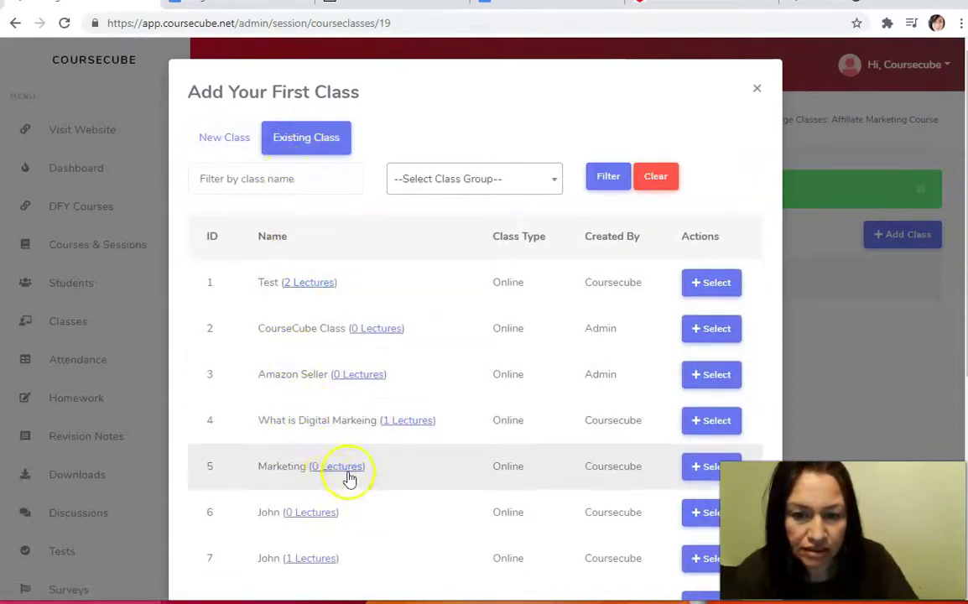
{"action": "left_click", "coordinate": [706, 469]}
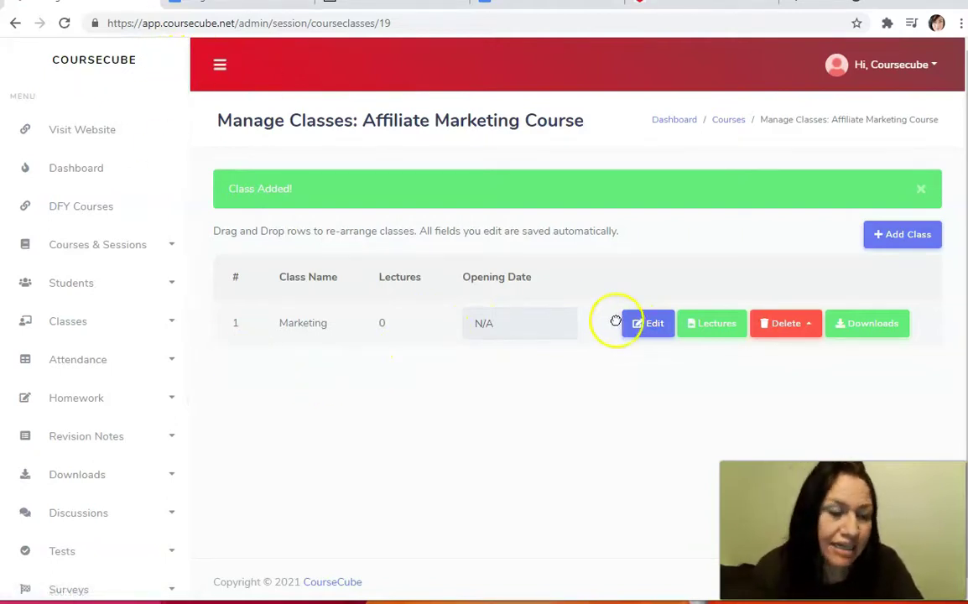
{"action": "left_click", "coordinate": [369, 3]}
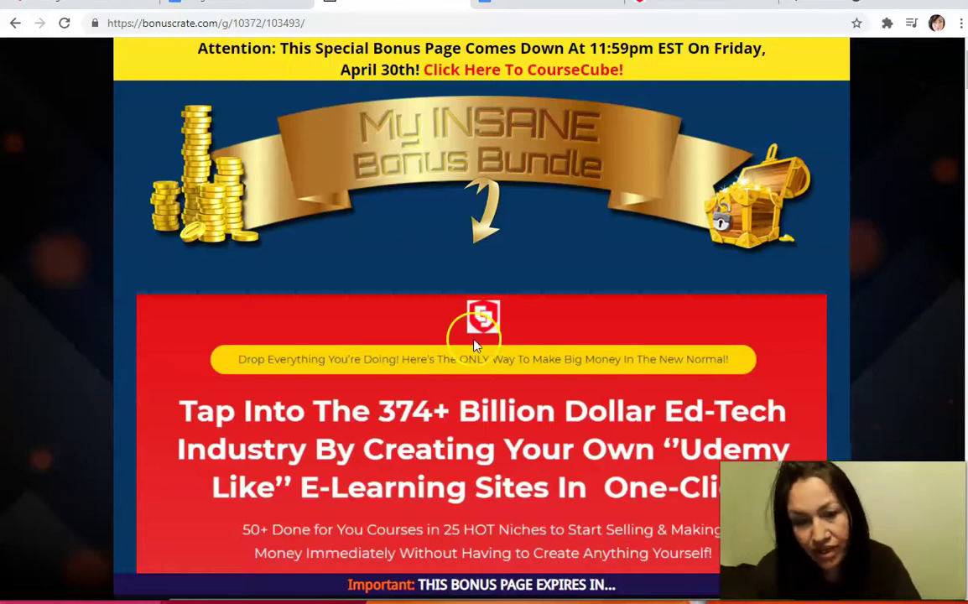
Scroll past the funnel prices to Bonus #1, the $427.95 Crazy Traffic Explosion tutorial
{"action": "scroll", "coordinate": [474, 352], "scroll_direction": "down", "scroll_amount": 3}
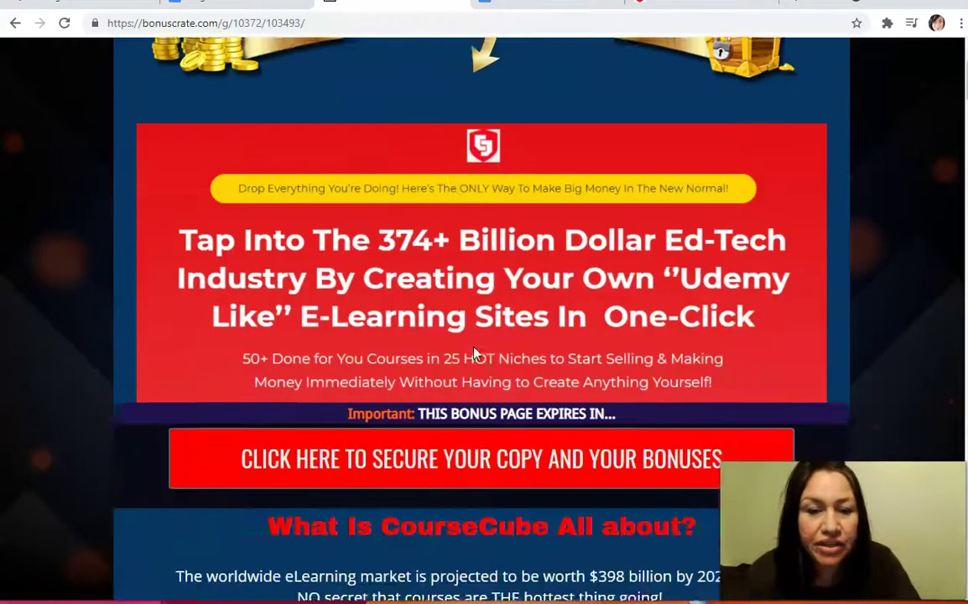
{"action": "scroll", "coordinate": [474, 352], "scroll_direction": "down", "scroll_amount": 3}
{"action": "scroll", "coordinate": [474, 354], "scroll_direction": "down", "scroll_amount": 3}
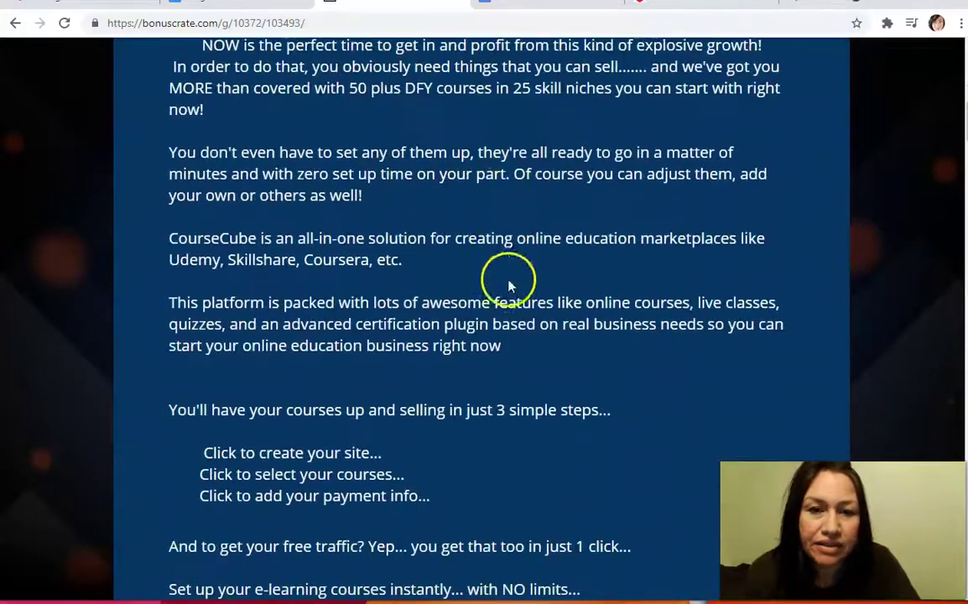
{"action": "scroll", "coordinate": [579, 222], "scroll_direction": "down", "scroll_amount": 3}
{"action": "scroll", "coordinate": [548, 307], "scroll_direction": "down", "scroll_amount": 2}
{"action": "scroll", "coordinate": [547, 304], "scroll_direction": "down", "scroll_amount": 4}
{"action": "scroll", "coordinate": [546, 308], "scroll_direction": "down", "scroll_amount": 3}
{"action": "scroll", "coordinate": [546, 312], "scroll_direction": "down", "scroll_amount": 3}
{"action": "scroll", "coordinate": [546, 312], "scroll_direction": "down", "scroll_amount": 2}
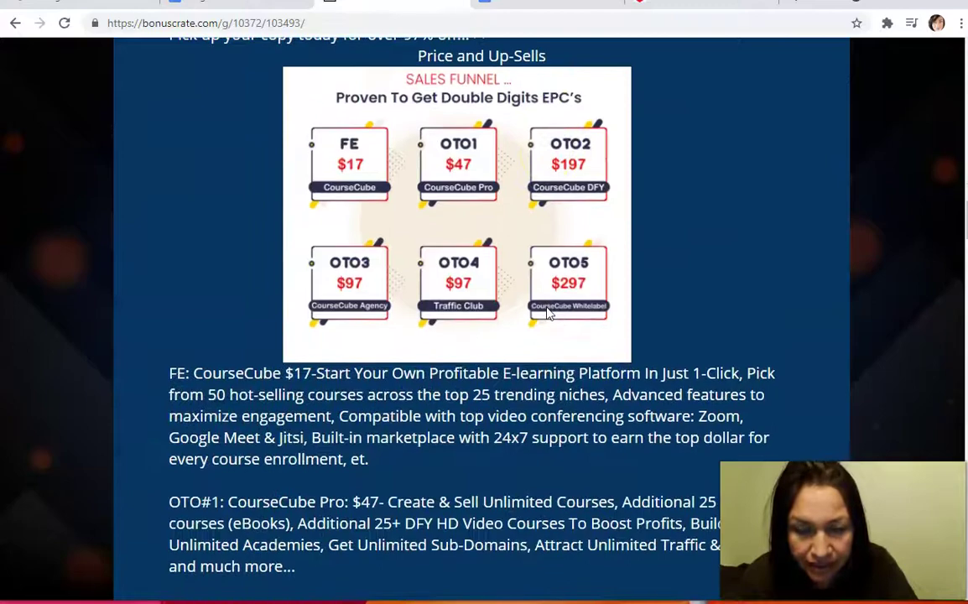
{"action": "scroll", "coordinate": [369, 326], "scroll_direction": "down", "scroll_amount": 4}
{"action": "scroll", "coordinate": [367, 325], "scroll_direction": "down", "scroll_amount": 5}
{"action": "scroll", "coordinate": [367, 325], "scroll_direction": "down", "scroll_amount": 4}
{"action": "scroll", "coordinate": [368, 327], "scroll_direction": "down", "scroll_amount": 4}
{"action": "scroll", "coordinate": [367, 335], "scroll_direction": "up", "scroll_amount": 2}
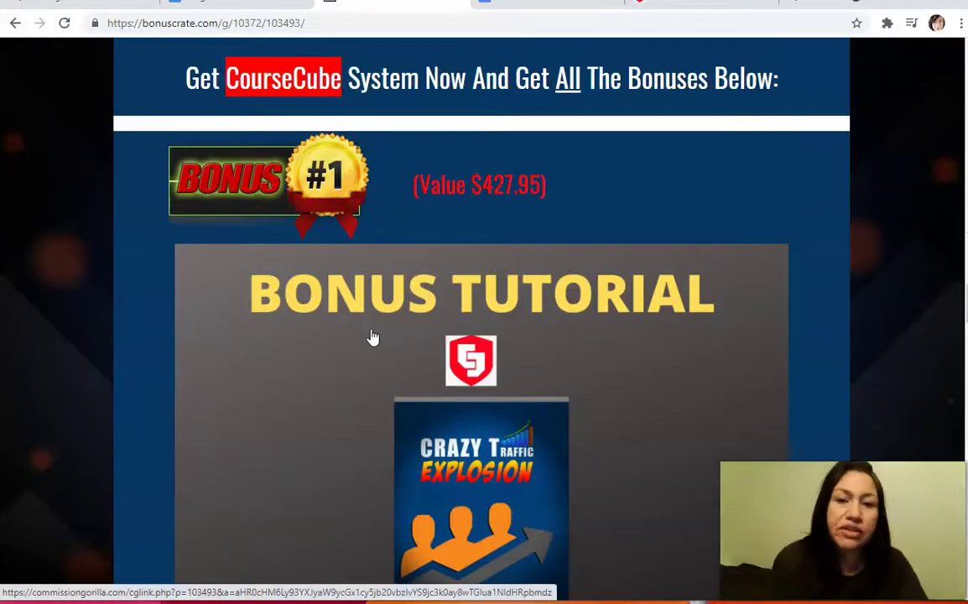
{"action": "scroll", "coordinate": [363, 323], "scroll_direction": "down", "scroll_amount": 1}
{"action": "scroll", "coordinate": [363, 323], "scroll_direction": "down", "scroll_amount": 1}
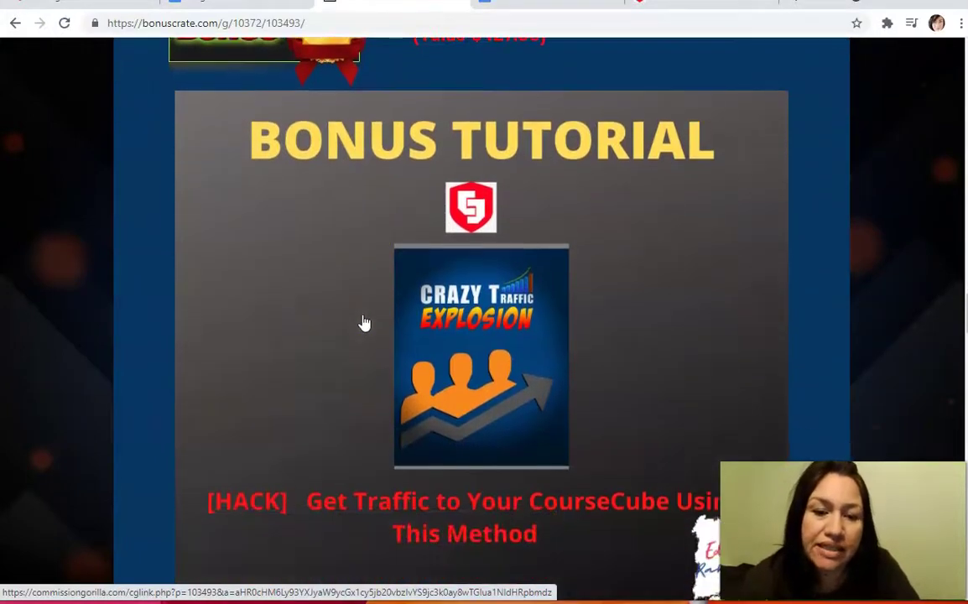
{"action": "scroll", "coordinate": [363, 323], "scroll_direction": "down", "scroll_amount": 1}
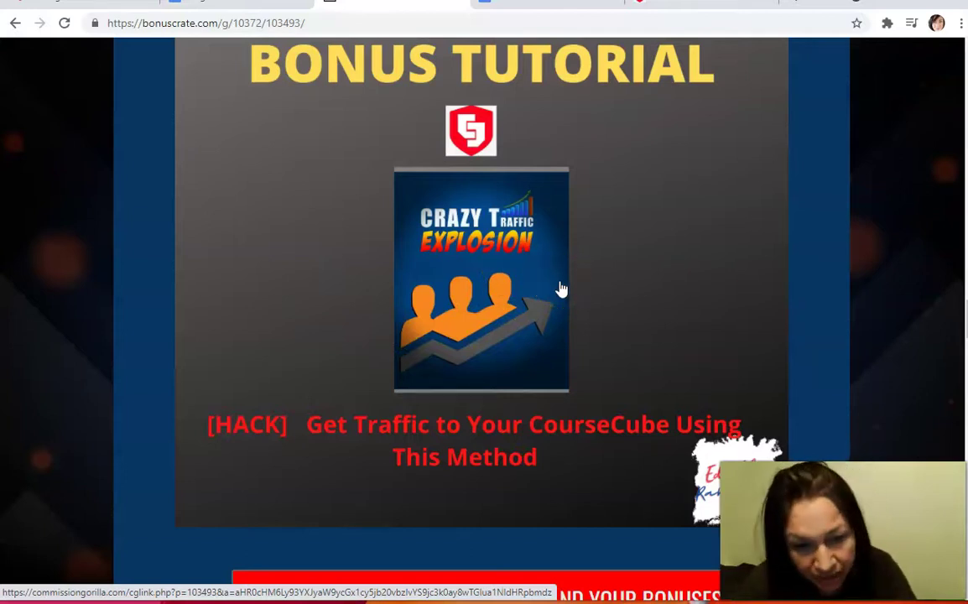
{"action": "scroll", "coordinate": [551, 322], "scroll_direction": "down", "scroll_amount": 3}
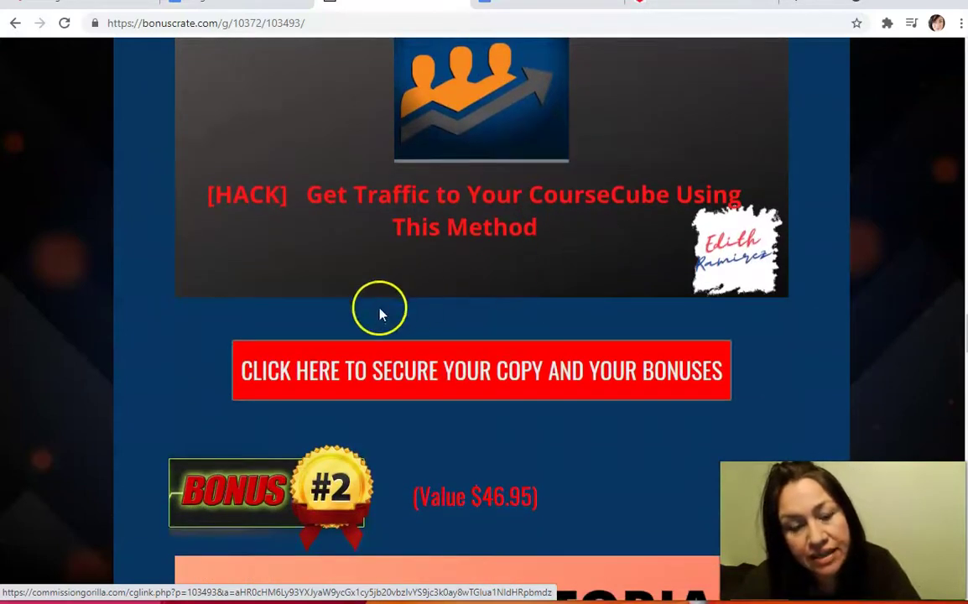
Scroll through Bonus #2 ($46.95) and the bonuses following it
{"action": "scroll", "coordinate": [357, 304], "scroll_direction": "down", "scroll_amount": 1}
{"action": "scroll", "coordinate": [345, 292], "scroll_direction": "down", "scroll_amount": 1}
{"action": "scroll", "coordinate": [348, 298], "scroll_direction": "down", "scroll_amount": 2}
{"action": "scroll", "coordinate": [361, 296], "scroll_direction": "down", "scroll_amount": 2}
{"action": "scroll", "coordinate": [374, 304], "scroll_direction": "down", "scroll_amount": 2}
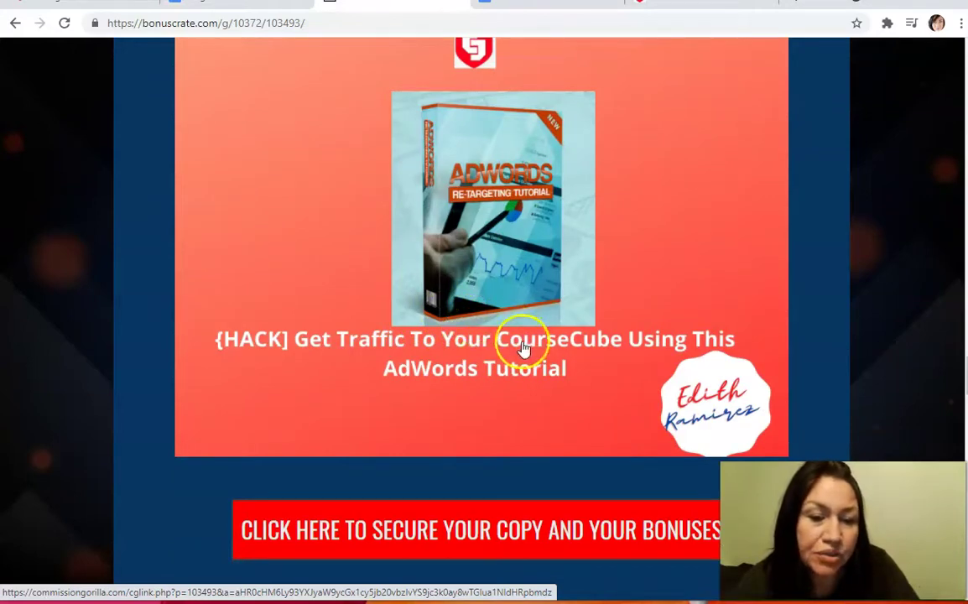
{"action": "scroll", "coordinate": [512, 377], "scroll_direction": "down", "scroll_amount": 2}
{"action": "scroll", "coordinate": [512, 377], "scroll_direction": "down", "scroll_amount": 3}
{"action": "scroll", "coordinate": [512, 378], "scroll_direction": "down", "scroll_amount": 1}
{"action": "scroll", "coordinate": [512, 378], "scroll_direction": "down", "scroll_amount": 1}
{"action": "scroll", "coordinate": [511, 379], "scroll_direction": "down", "scroll_amount": 1}
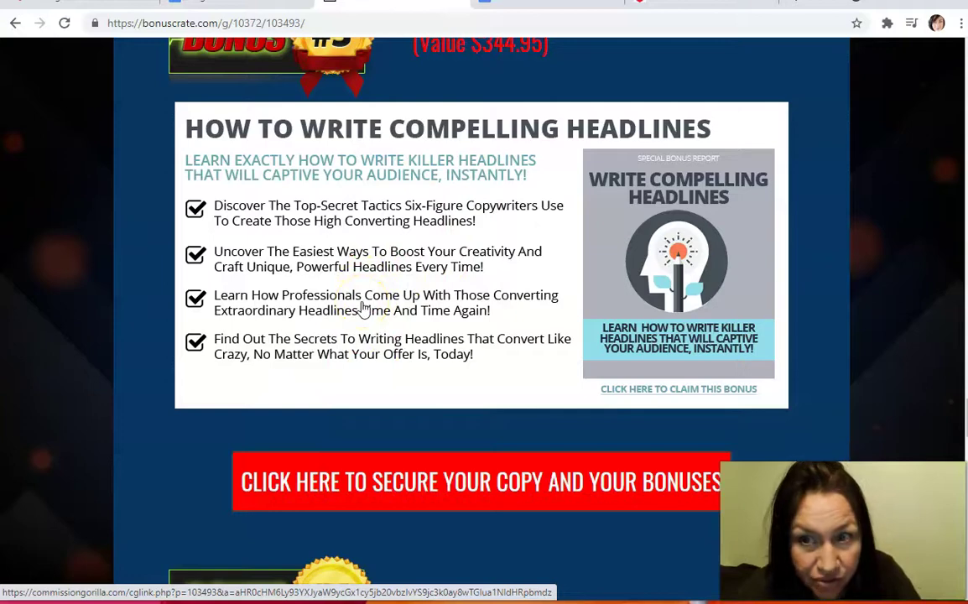
Review the remaining bonuses through #5, then bring up the 'CourseCube General Bonuses' document
{"action": "scroll", "coordinate": [367, 289], "scroll_direction": "down", "scroll_amount": 3}
{"action": "scroll", "coordinate": [366, 303], "scroll_direction": "down", "scroll_amount": 2}
{"action": "scroll", "coordinate": [366, 315], "scroll_direction": "down", "scroll_amount": 2}
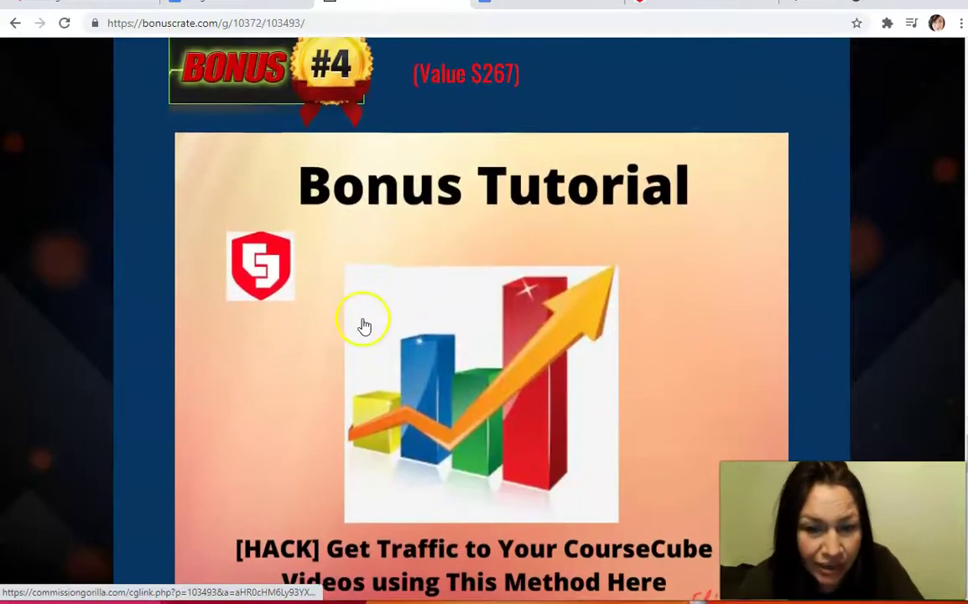
{"action": "scroll", "coordinate": [364, 325], "scroll_direction": "down", "scroll_amount": 1}
{"action": "scroll", "coordinate": [364, 327], "scroll_direction": "down", "scroll_amount": 1}
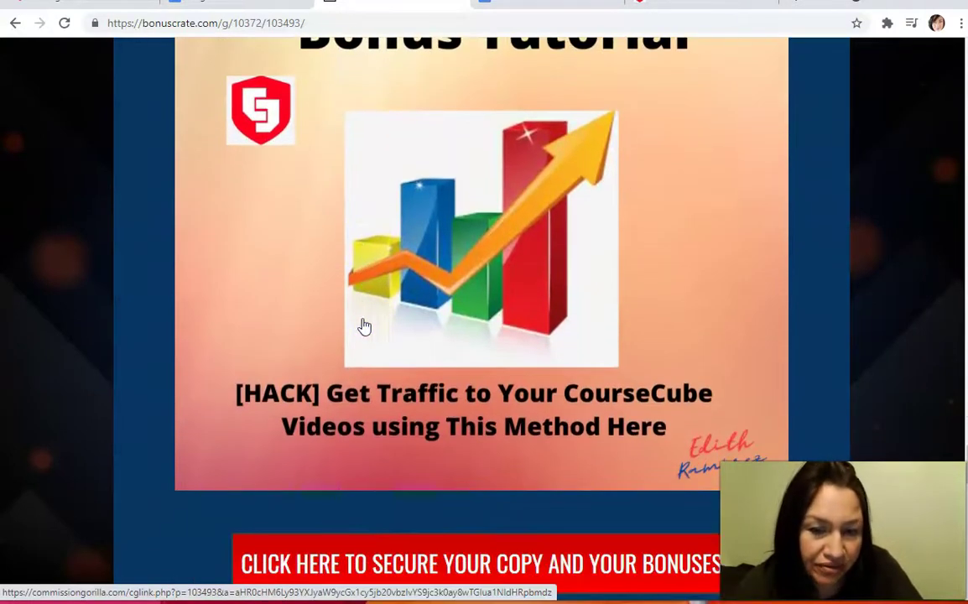
{"action": "left_click", "coordinate": [529, 257]}
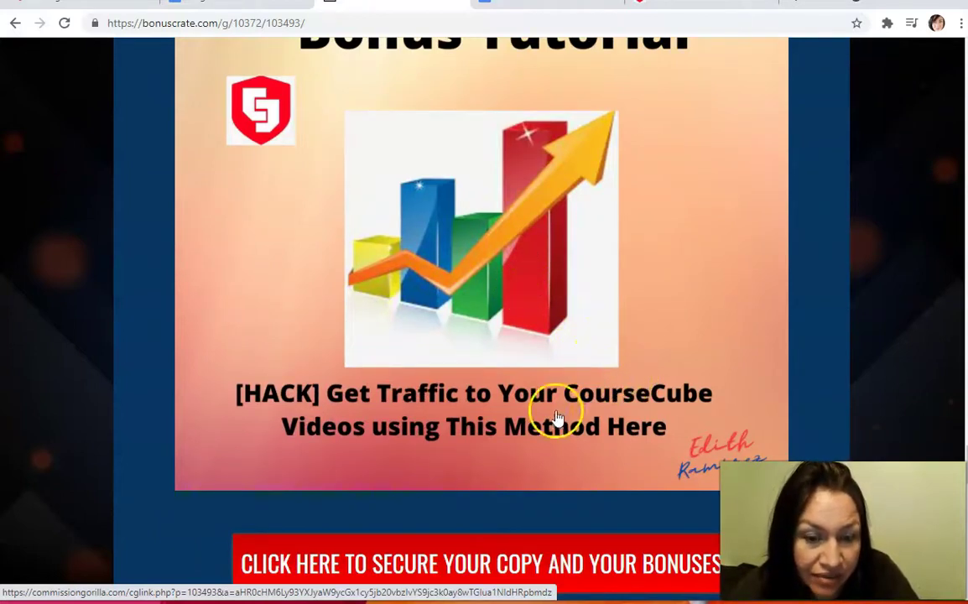
{"action": "scroll", "coordinate": [474, 381], "scroll_direction": "down", "scroll_amount": 1}
{"action": "scroll", "coordinate": [493, 372], "scroll_direction": "down", "scroll_amount": 1}
{"action": "scroll", "coordinate": [566, 252], "scroll_direction": "down", "scroll_amount": 3}
{"action": "scroll", "coordinate": [567, 251], "scroll_direction": "down", "scroll_amount": 1}
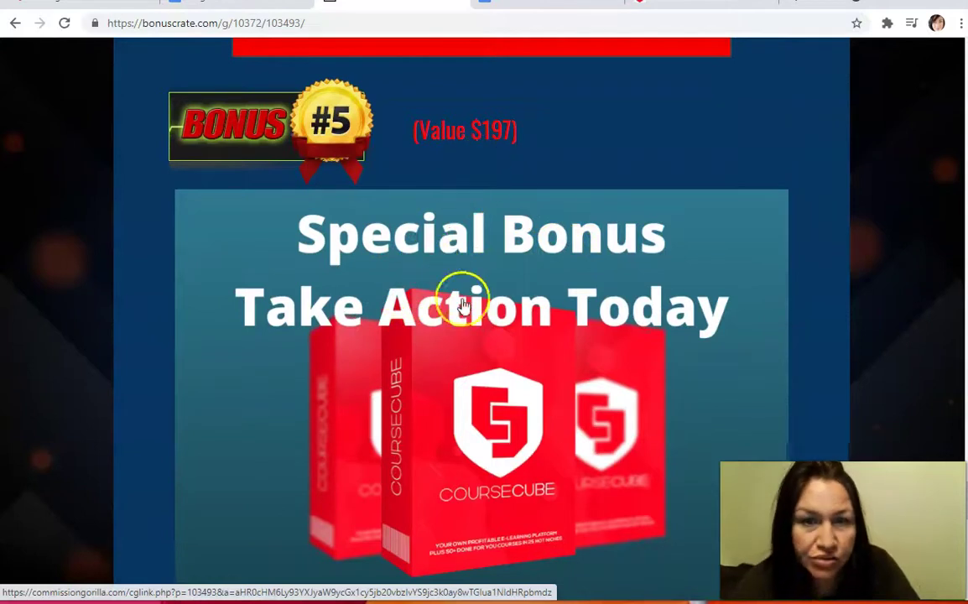
{"action": "scroll", "coordinate": [482, 289], "scroll_direction": "down", "scroll_amount": 1}
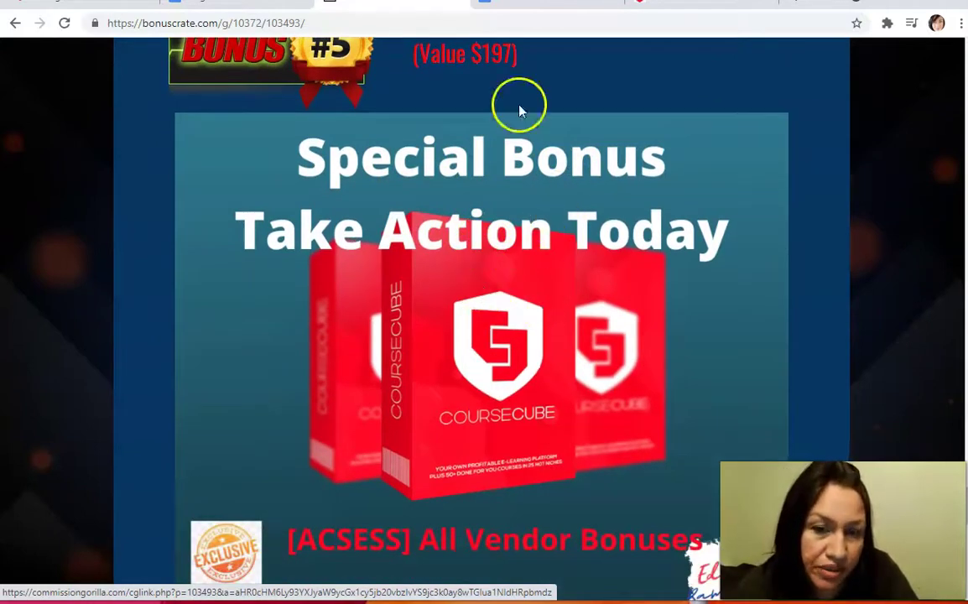
{"action": "left_click", "coordinate": [541, 4]}
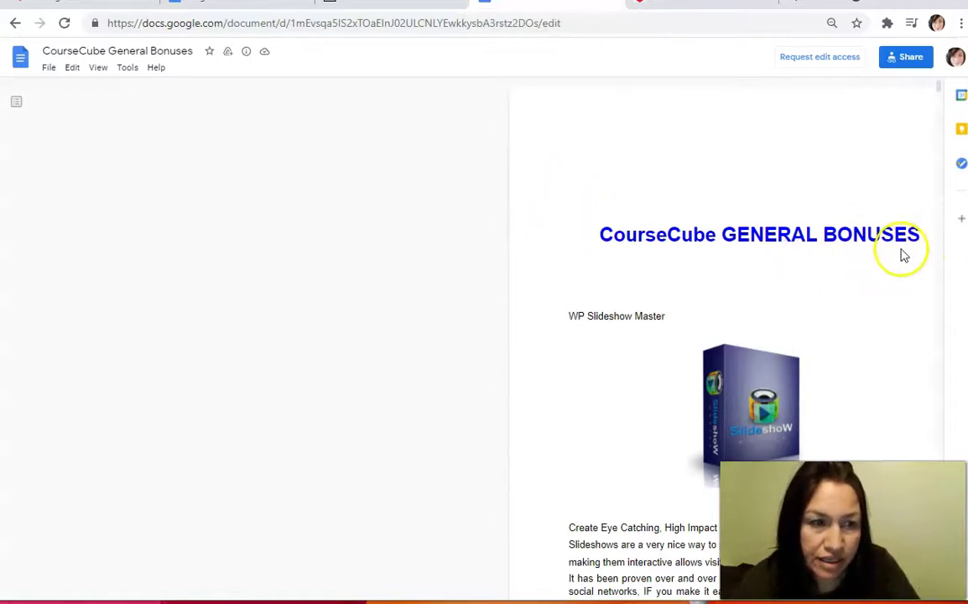
Scroll the bonuses doc past WP Slideshow Master and WP Email Timer Plus to Article Analyzer
{"action": "scroll", "coordinate": [707, 321], "scroll_direction": "down", "scroll_amount": 4}
{"action": "scroll", "coordinate": [708, 321], "scroll_direction": "up", "scroll_amount": 3}
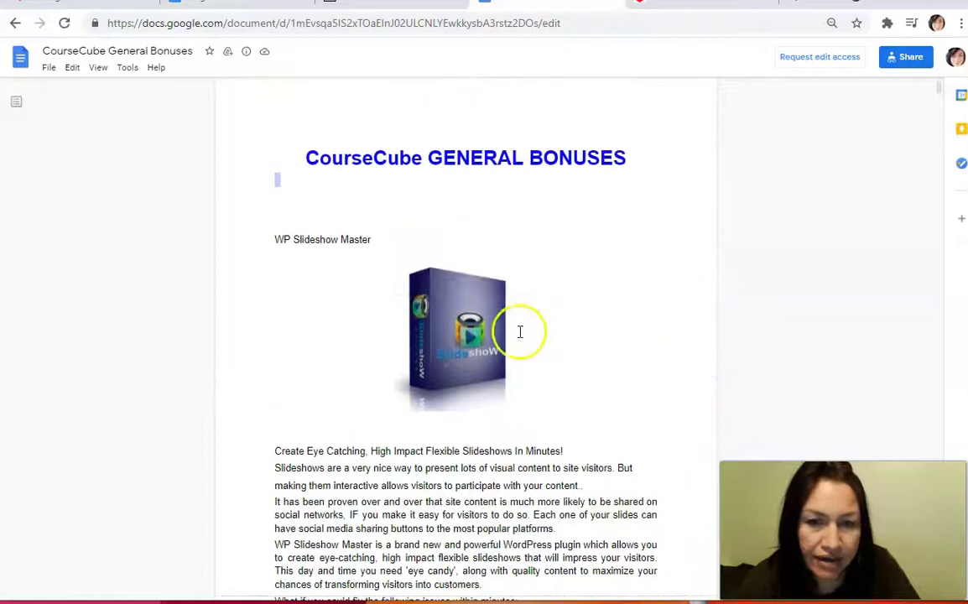
{"action": "scroll", "coordinate": [518, 330], "scroll_direction": "down", "scroll_amount": 1}
{"action": "scroll", "coordinate": [345, 253], "scroll_direction": "down", "scroll_amount": 1}
{"action": "scroll", "coordinate": [345, 254], "scroll_direction": "down", "scroll_amount": 3}
{"action": "scroll", "coordinate": [346, 255], "scroll_direction": "down", "scroll_amount": 4}
{"action": "scroll", "coordinate": [345, 264], "scroll_direction": "down", "scroll_amount": 1}
{"action": "scroll", "coordinate": [345, 263], "scroll_direction": "down", "scroll_amount": 3}
{"action": "scroll", "coordinate": [349, 265], "scroll_direction": "down", "scroll_amount": 1}
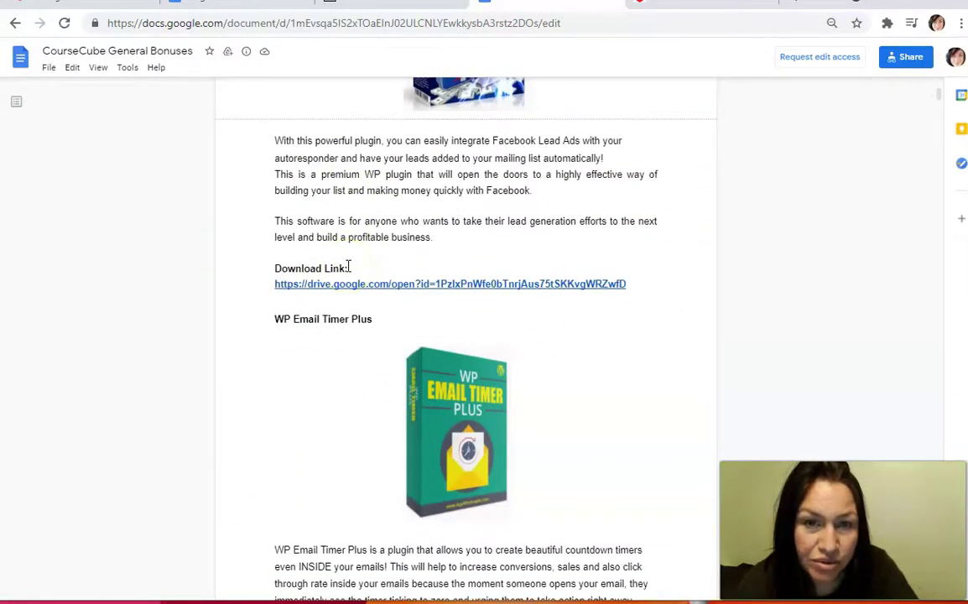
{"action": "scroll", "coordinate": [349, 266], "scroll_direction": "down", "scroll_amount": 2}
{"action": "scroll", "coordinate": [349, 266], "scroll_direction": "down", "scroll_amount": 4}
{"action": "scroll", "coordinate": [349, 267], "scroll_direction": "down", "scroll_amount": 2}
{"action": "scroll", "coordinate": [348, 267], "scroll_direction": "down", "scroll_amount": 5}
{"action": "scroll", "coordinate": [349, 267], "scroll_direction": "down", "scroll_amount": 5}
{"action": "scroll", "coordinate": [348, 267], "scroll_direction": "down", "scroll_amount": 3}
{"action": "scroll", "coordinate": [348, 266], "scroll_direction": "down", "scroll_amount": 3}
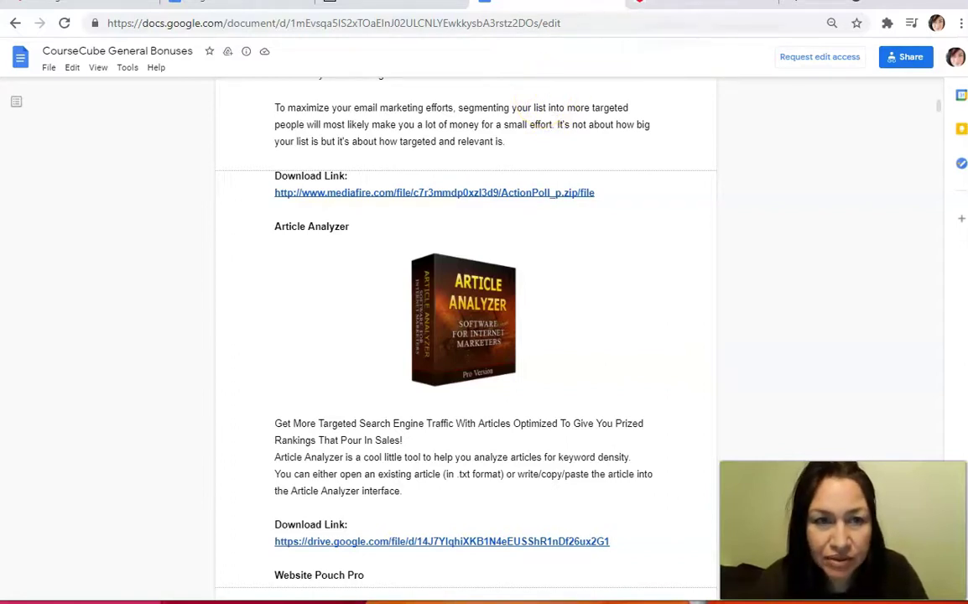
Switch to the coursecube.net sales page and scroll through its feature list
{"action": "left_click", "coordinate": [671, 4]}
{"action": "scroll", "coordinate": [460, 218], "scroll_direction": "down", "scroll_amount": 1}
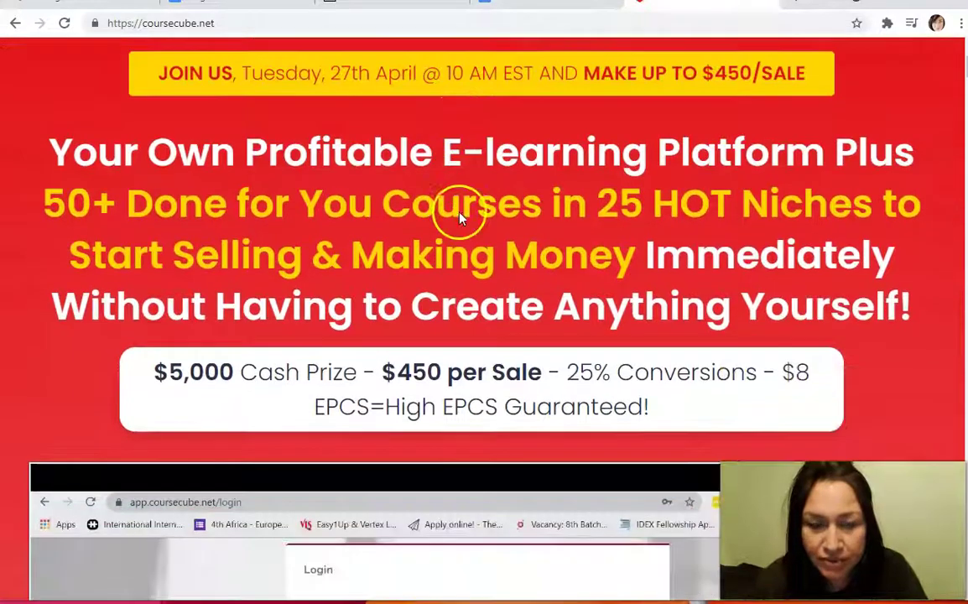
{"action": "scroll", "coordinate": [457, 216], "scroll_direction": "down", "scroll_amount": 4}
{"action": "scroll", "coordinate": [457, 217], "scroll_direction": "down", "scroll_amount": 2}
{"action": "scroll", "coordinate": [457, 216], "scroll_direction": "down", "scroll_amount": 2}
{"action": "scroll", "coordinate": [457, 217], "scroll_direction": "down", "scroll_amount": 3}
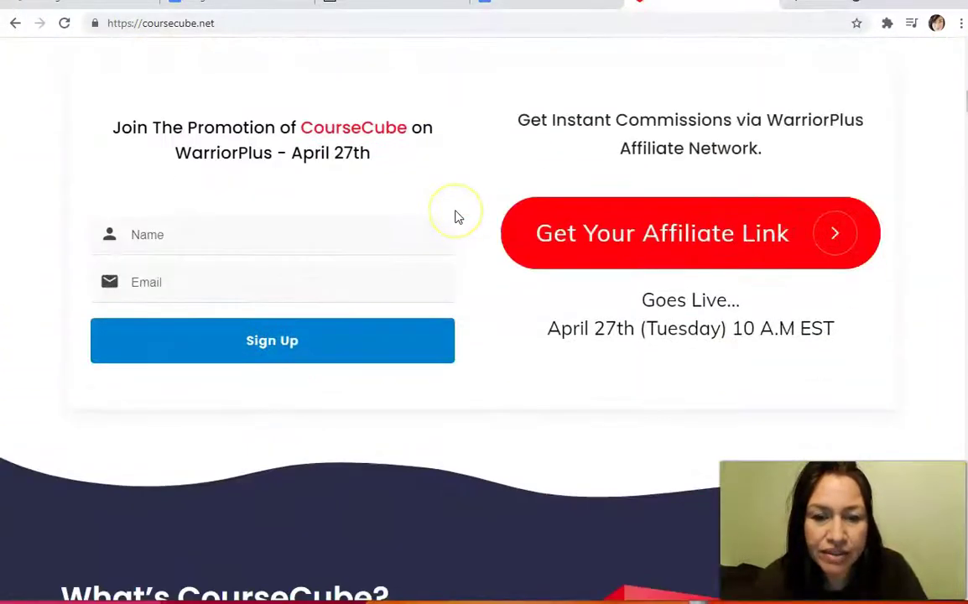
{"action": "scroll", "coordinate": [457, 216], "scroll_direction": "down", "scroll_amount": 3}
{"action": "scroll", "coordinate": [457, 217], "scroll_direction": "down", "scroll_amount": 3}
{"action": "scroll", "coordinate": [457, 216], "scroll_direction": "down", "scroll_amount": 4}
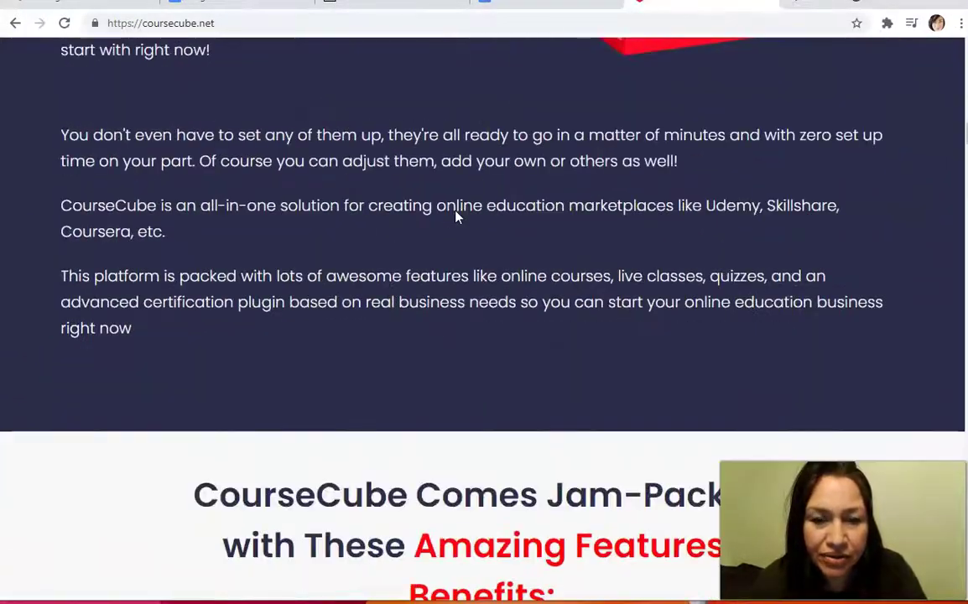
{"action": "scroll", "coordinate": [457, 216], "scroll_direction": "down", "scroll_amount": 5}
{"action": "scroll", "coordinate": [457, 216], "scroll_direction": "down", "scroll_amount": 2}
{"action": "scroll", "coordinate": [456, 216], "scroll_direction": "down", "scroll_amount": 1}
{"action": "scroll", "coordinate": [455, 216], "scroll_direction": "down", "scroll_amount": 4}
{"action": "scroll", "coordinate": [453, 216], "scroll_direction": "down", "scroll_amount": 5}
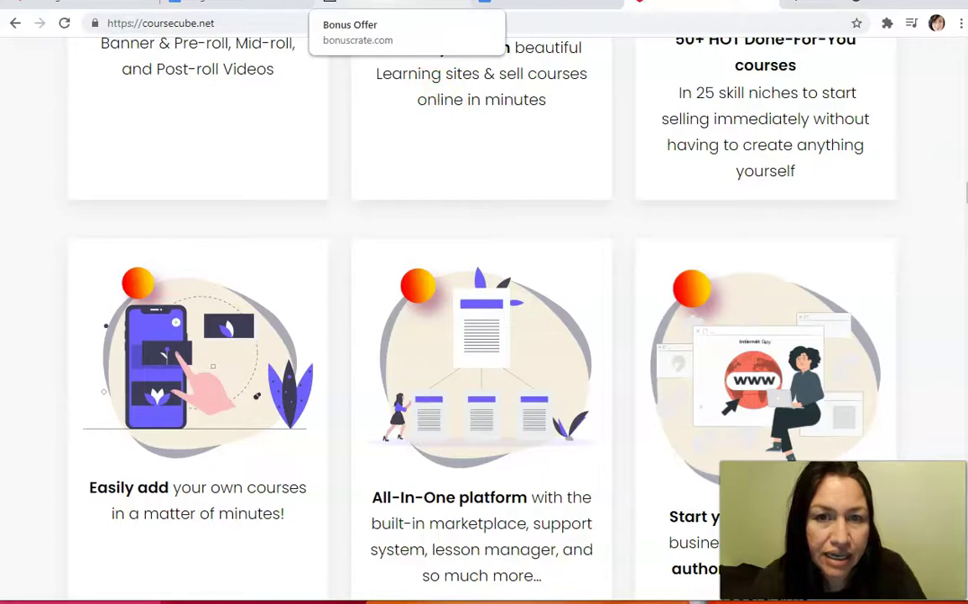
Scroll past the funnel prices ($17 front end to $297 Whitelabel) to the $5,000 JV contest
{"action": "scroll", "coordinate": [405, 248], "scroll_direction": "down", "scroll_amount": 4}
{"action": "scroll", "coordinate": [405, 248], "scroll_direction": "down", "scroll_amount": 3}
{"action": "scroll", "coordinate": [405, 248], "scroll_direction": "down", "scroll_amount": 2}
{"action": "scroll", "coordinate": [405, 246], "scroll_direction": "down", "scroll_amount": 1}
{"action": "scroll", "coordinate": [405, 247], "scroll_direction": "down", "scroll_amount": 5}
{"action": "scroll", "coordinate": [405, 247], "scroll_direction": "down", "scroll_amount": 3}
{"action": "scroll", "coordinate": [404, 248], "scroll_direction": "down", "scroll_amount": 2}
{"action": "scroll", "coordinate": [402, 250], "scroll_direction": "down", "scroll_amount": 1}
{"action": "scroll", "coordinate": [399, 248], "scroll_direction": "down", "scroll_amount": 2}
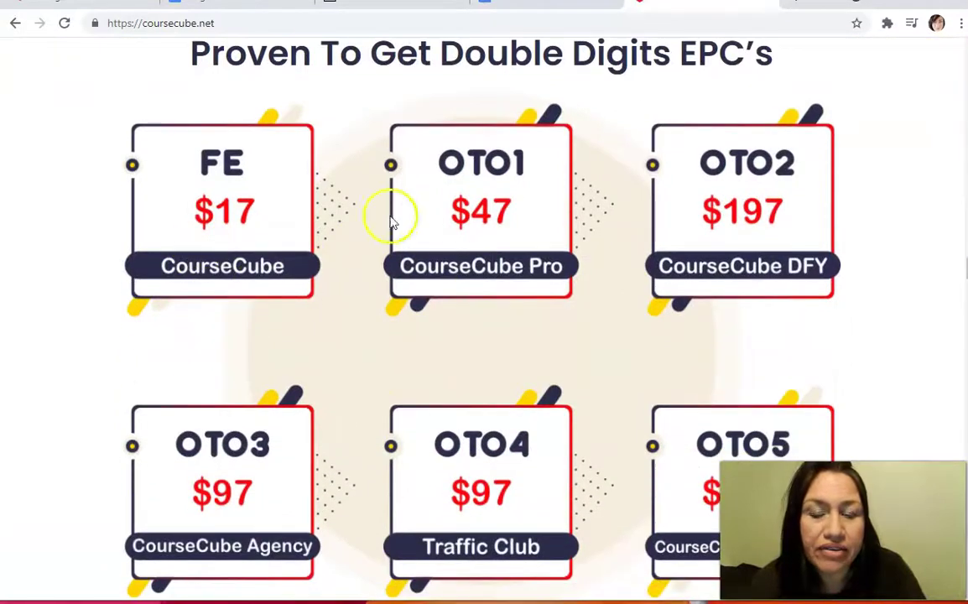
{"action": "scroll", "coordinate": [263, 225], "scroll_direction": "down", "scroll_amount": 2}
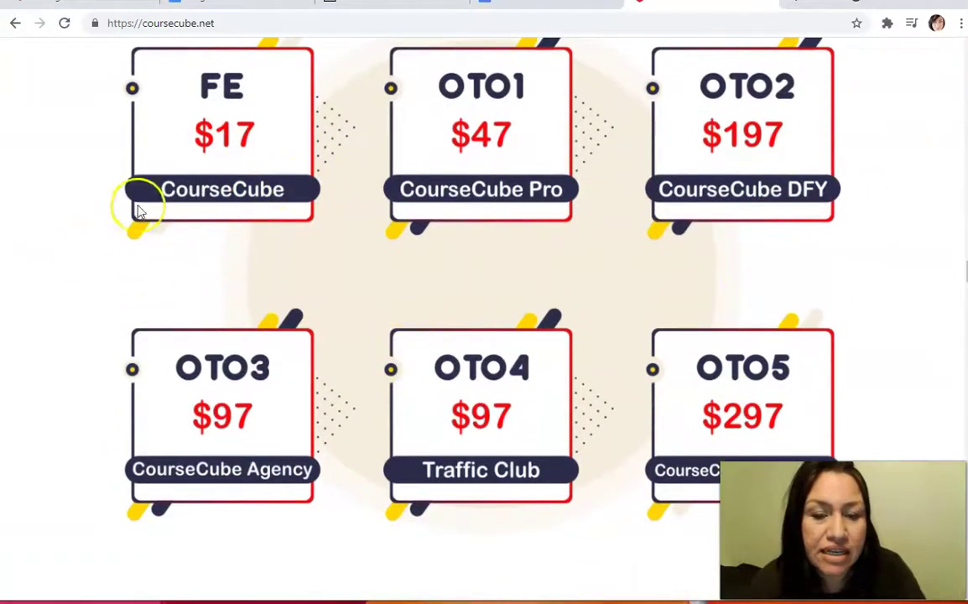
{"action": "scroll", "coordinate": [637, 296], "scroll_direction": "down", "scroll_amount": 1}
{"action": "scroll", "coordinate": [641, 297], "scroll_direction": "down", "scroll_amount": 3}
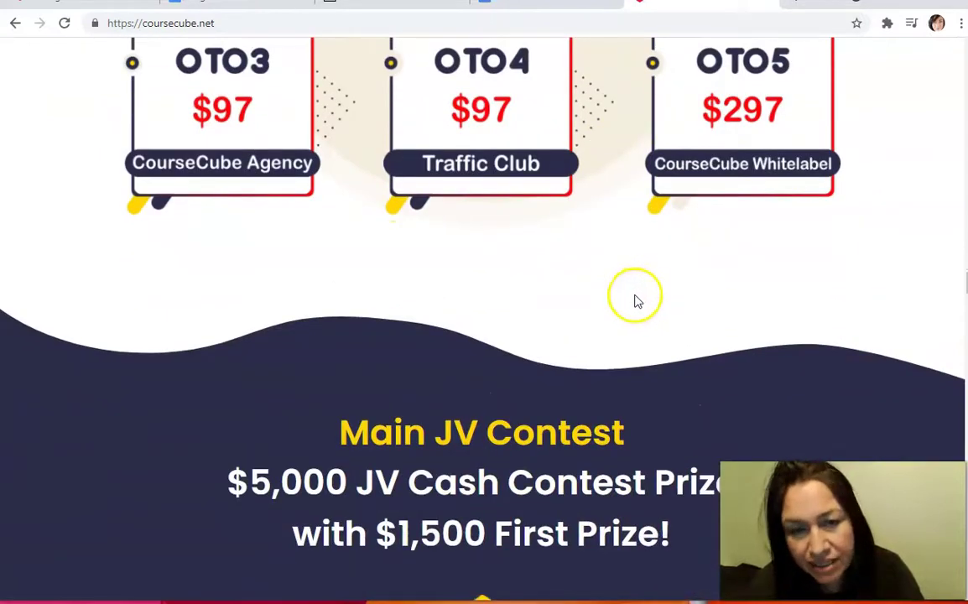